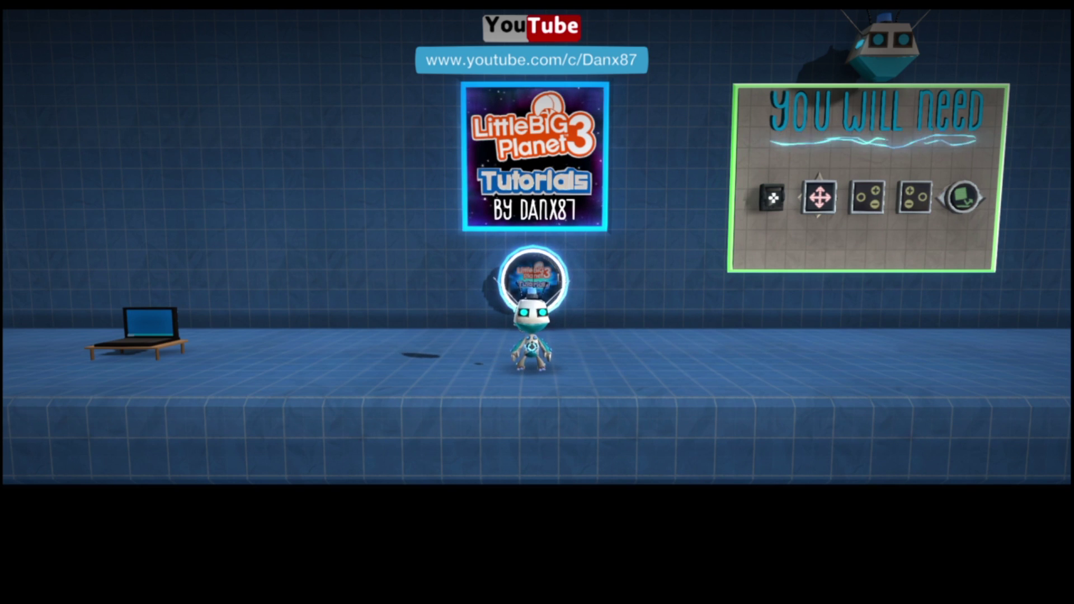
{"action": "key", "text": "Left"}
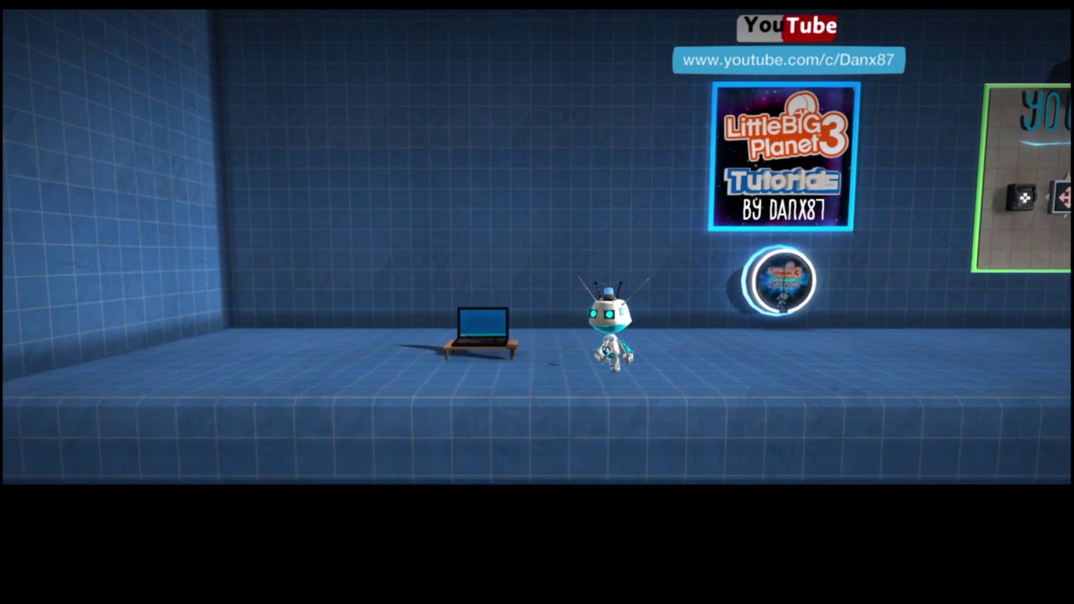
{"action": "key", "text": "Left"}
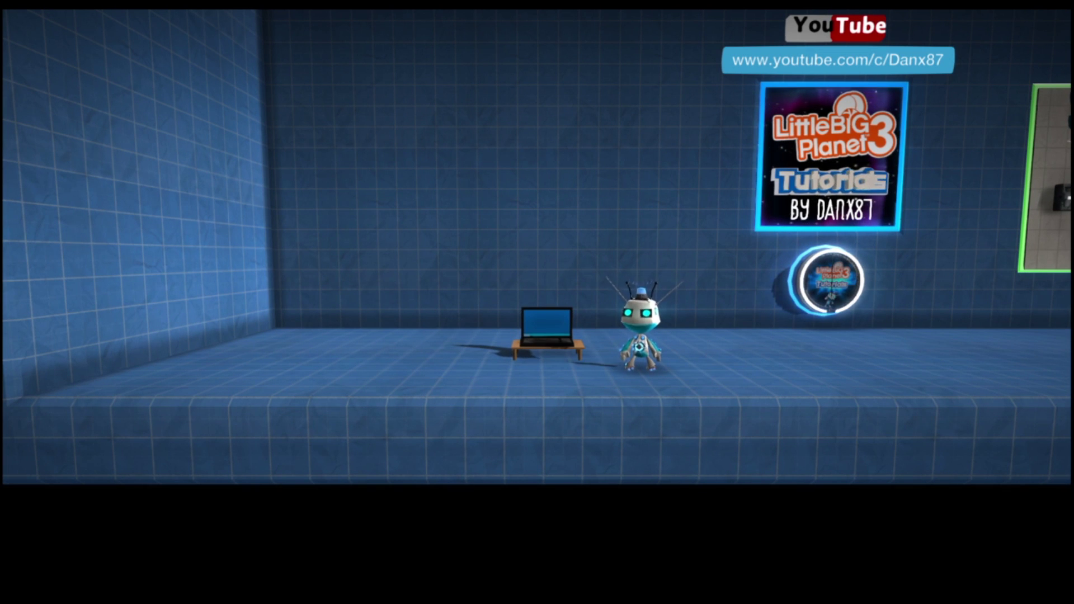
{"action": "key", "text": "Left"}
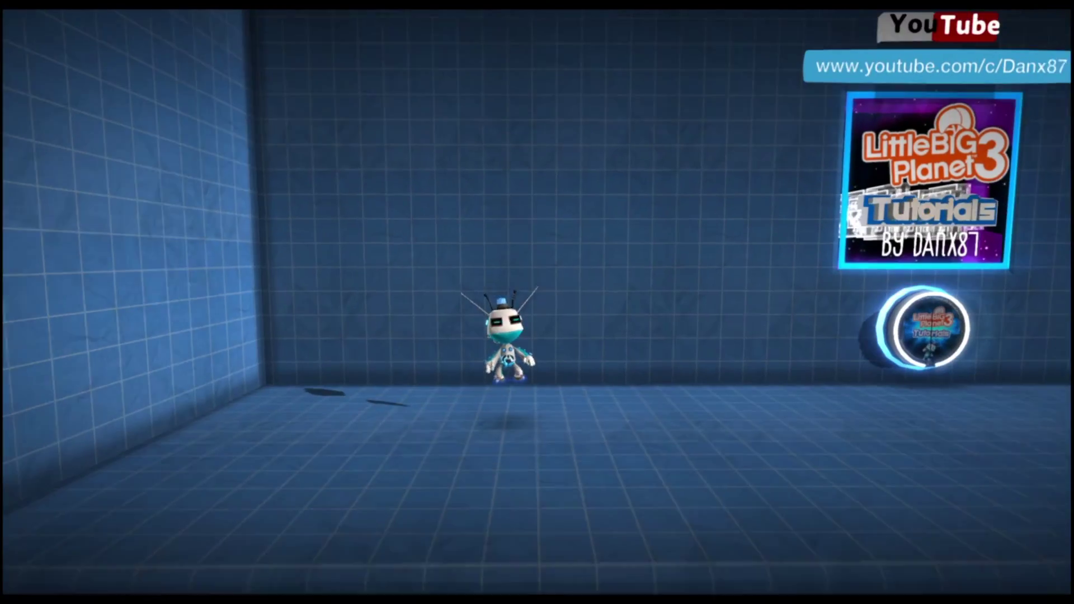
Pick a white special material and choose the arrow shape for the cursor.
{"action": "key", "text": "s"}
{"action": "key", "text": "Up"}
{"action": "key", "text": "Return"}
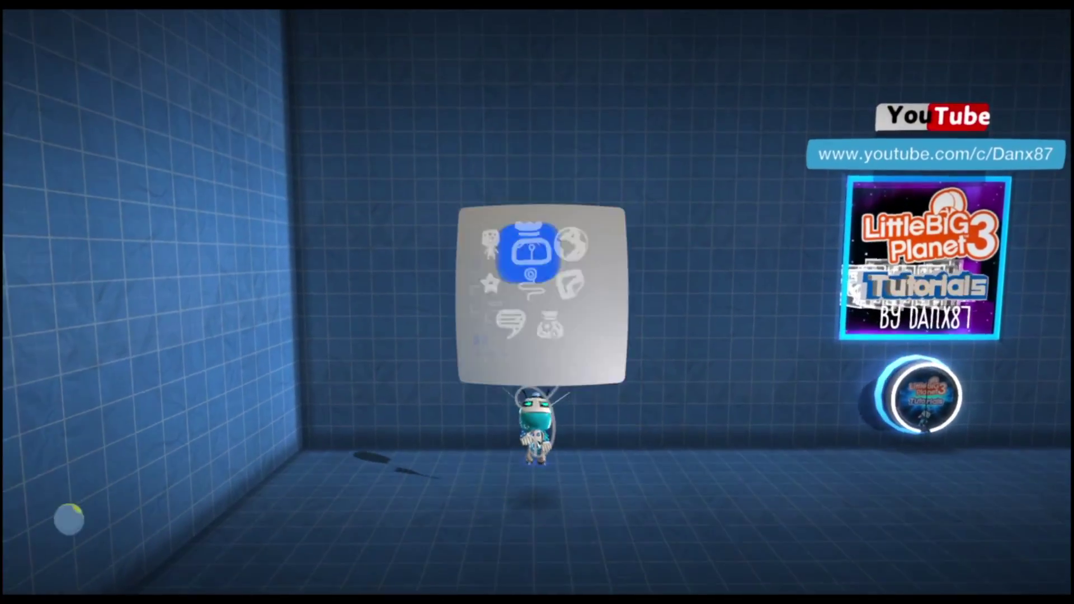
{"action": "key", "text": "Down"}
{"action": "key", "text": "Down"}
{"action": "key", "text": "Down"}
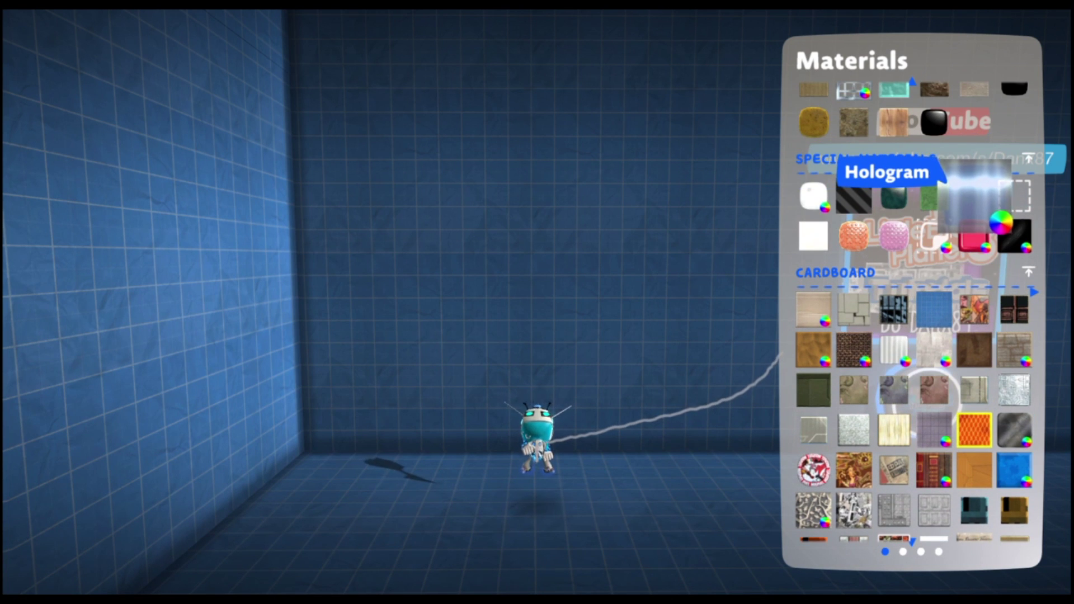
{"action": "key", "text": "Return"}
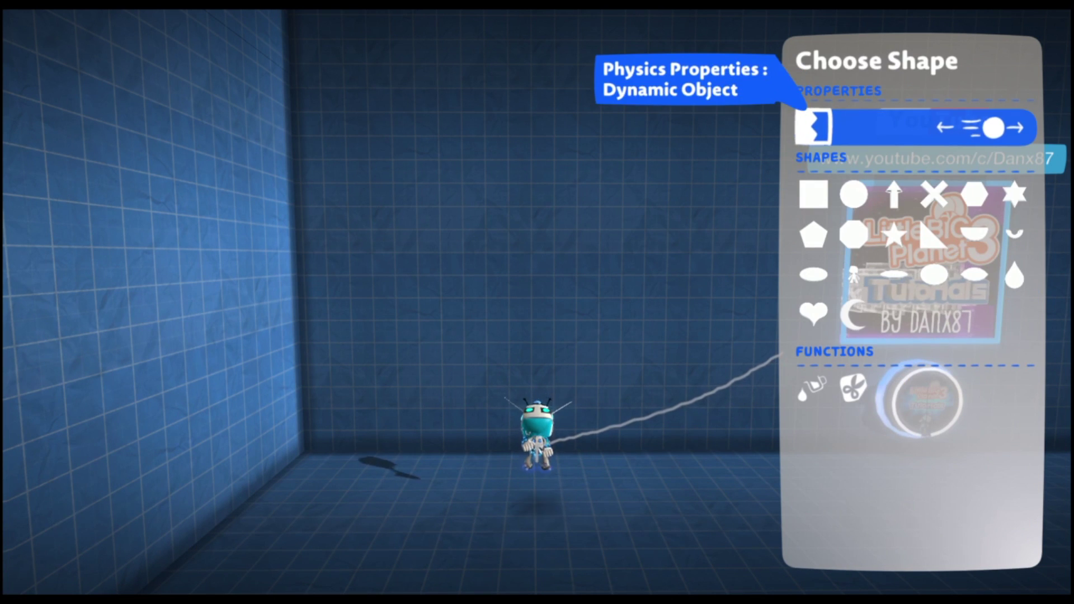
{"action": "key", "text": "Return"}
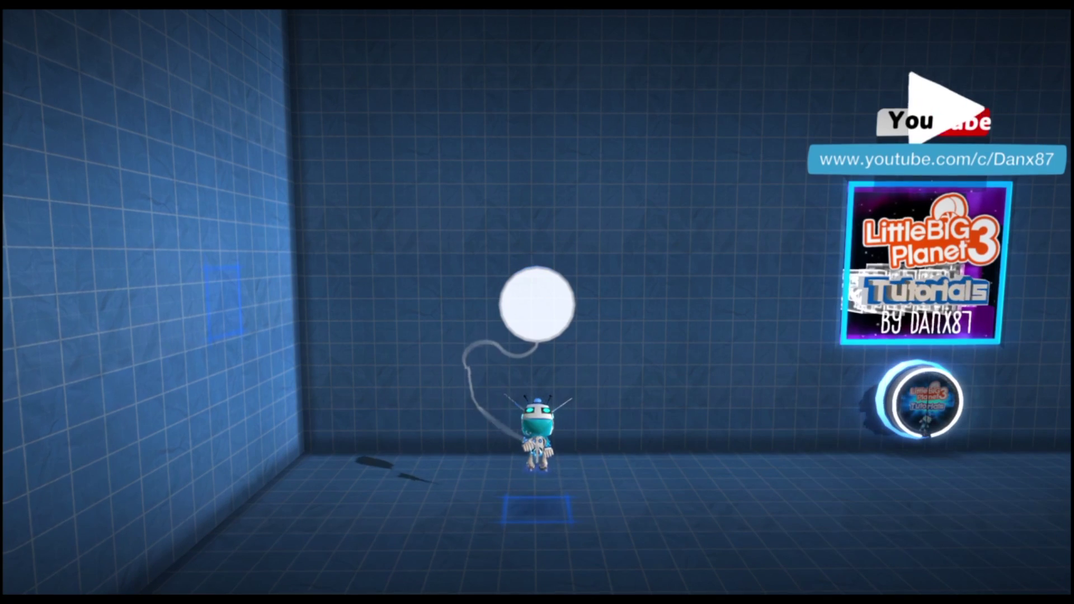
{"action": "key", "text": "Right"}
{"action": "key", "text": "Return"}
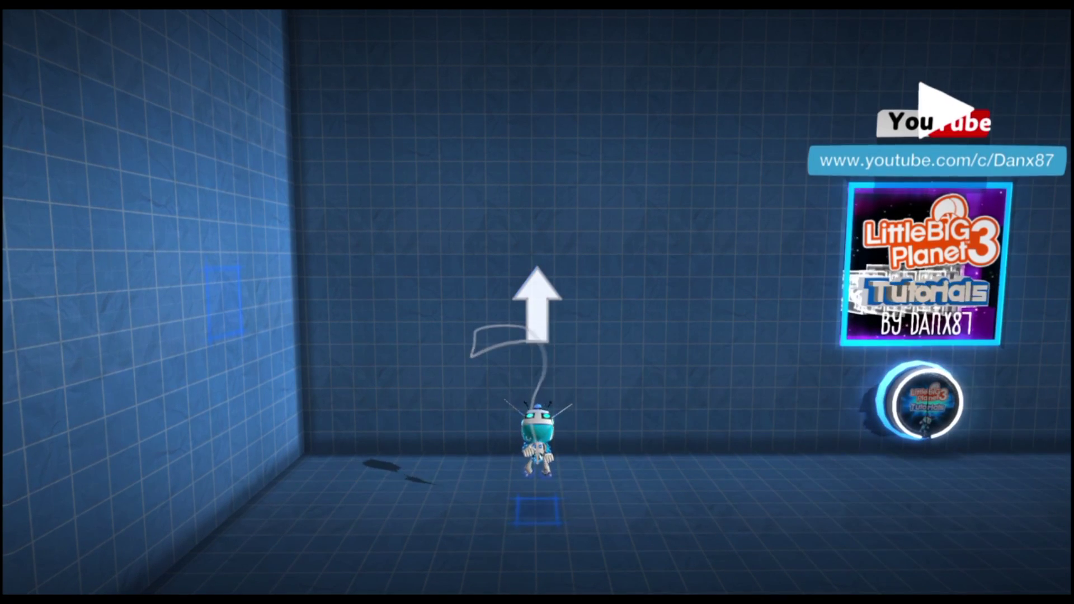
Check the angle snap setting and place the white arrow tilted diagonally like a mouse pointer.
{"action": "key", "text": "Escape"}
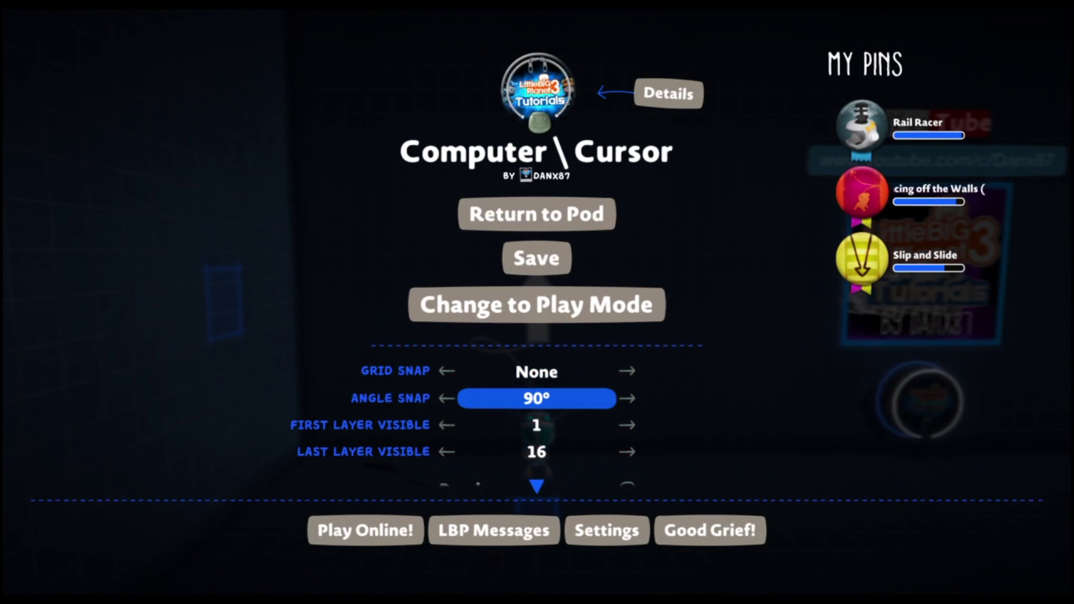
{"action": "key", "text": "Escape"}
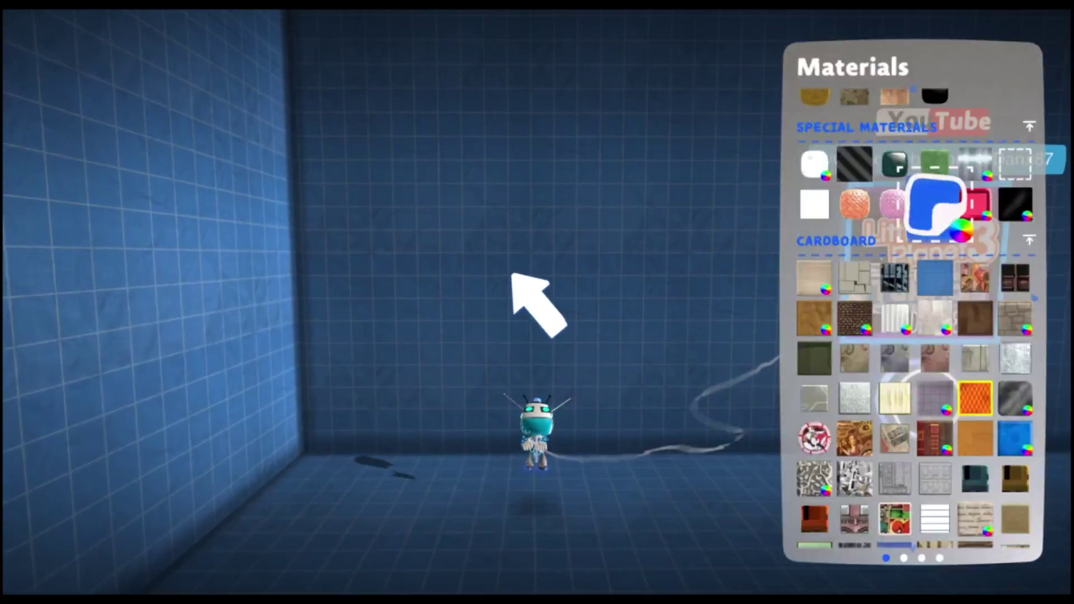
{"action": "key", "text": "Escape"}
{"action": "key", "text": "Escape"}
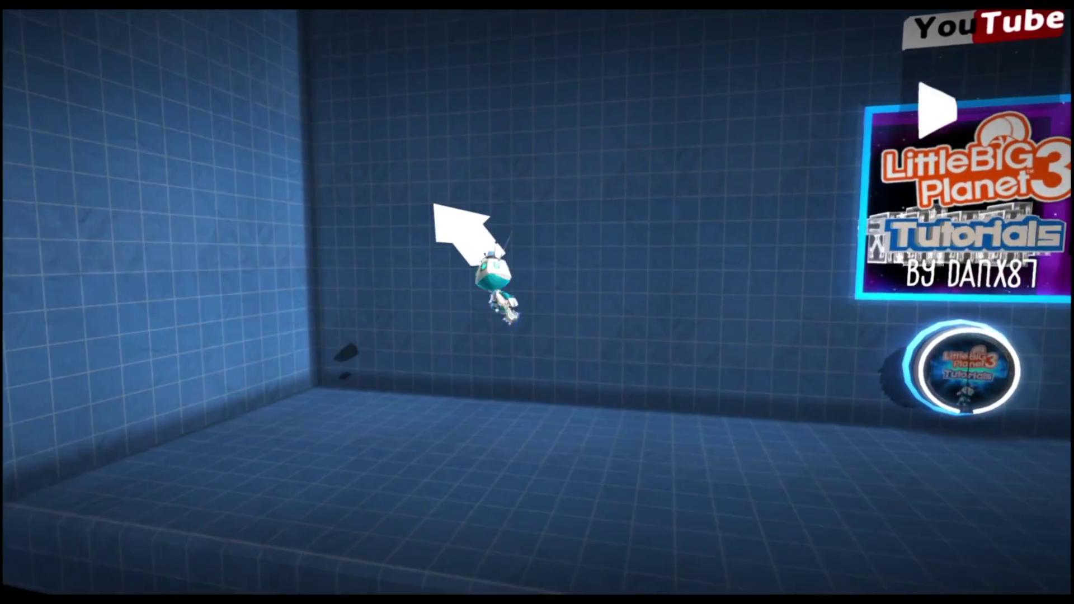
Choose the black up-arrow sticker and apply it inside the white arrow to give it a contrasting centre.
{"action": "key", "text": "Escape"}
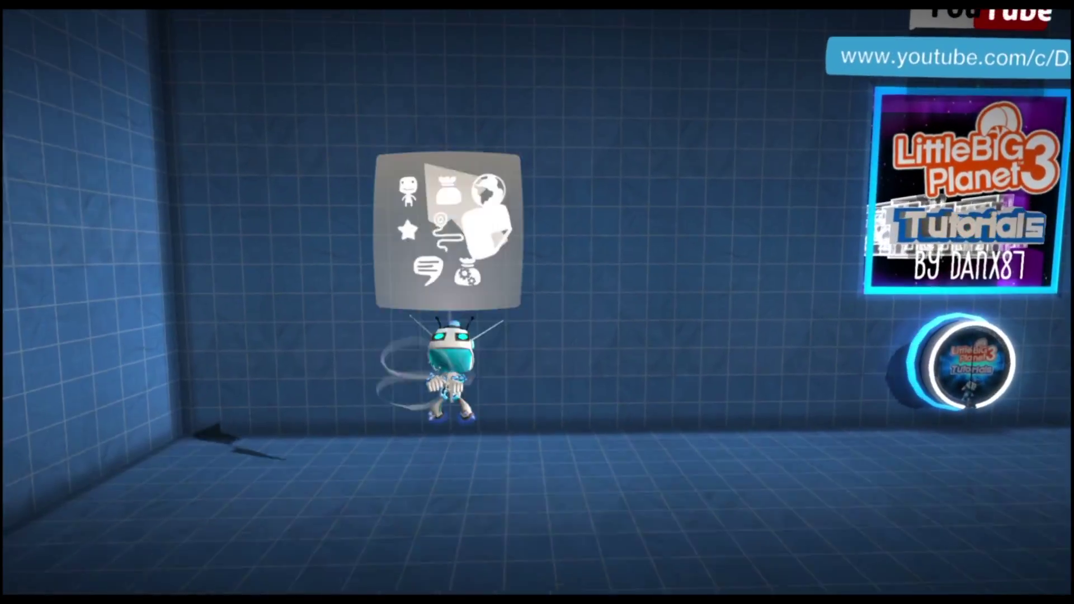
{"action": "key", "text": "Return"}
{"action": "key", "text": "Down"}
{"action": "key", "text": "Down"}
{"action": "key", "text": "Down"}
{"action": "key", "text": "Down"}
{"action": "key", "text": "Down"}
{"action": "key", "text": "Down"}
{"action": "key", "text": "Down"}
{"action": "key", "text": "Down"}
{"action": "key", "text": "Down"}
{"action": "key", "text": "Down"}
{"action": "key", "text": "Down"}
{"action": "key", "text": "Down"}
{"action": "key", "text": "Down"}
{"action": "key", "text": "Down"}
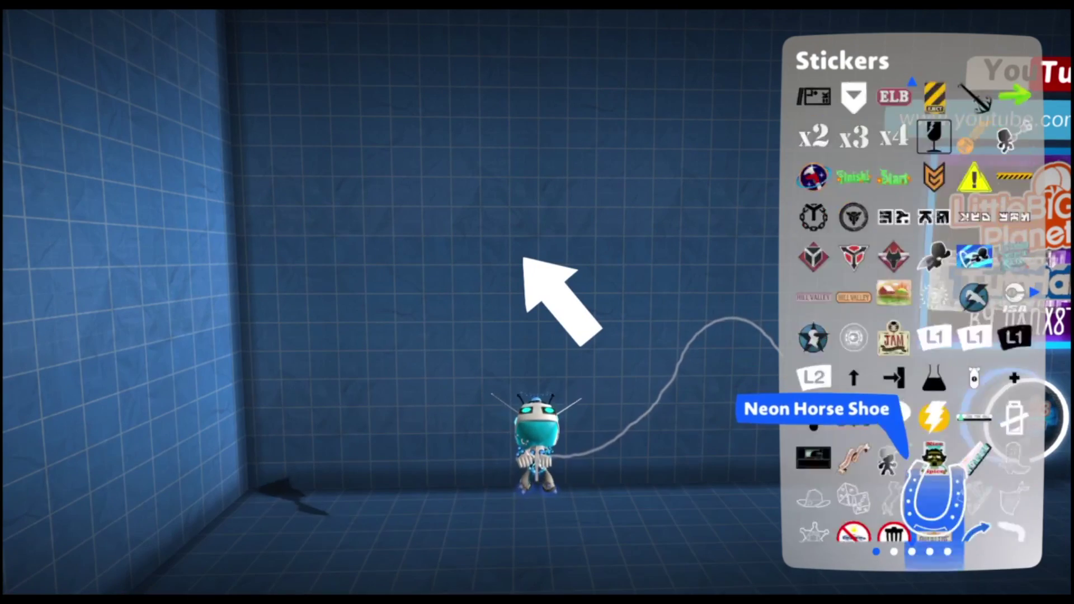
{"action": "key", "text": "Up"}
{"action": "key", "text": "Up"}
{"action": "key", "text": "Up"}
{"action": "key", "text": "Up"}
{"action": "key", "text": "Down"}
{"action": "key", "text": "Left"}
{"action": "key", "text": "Left"}
{"action": "key", "text": "Return"}
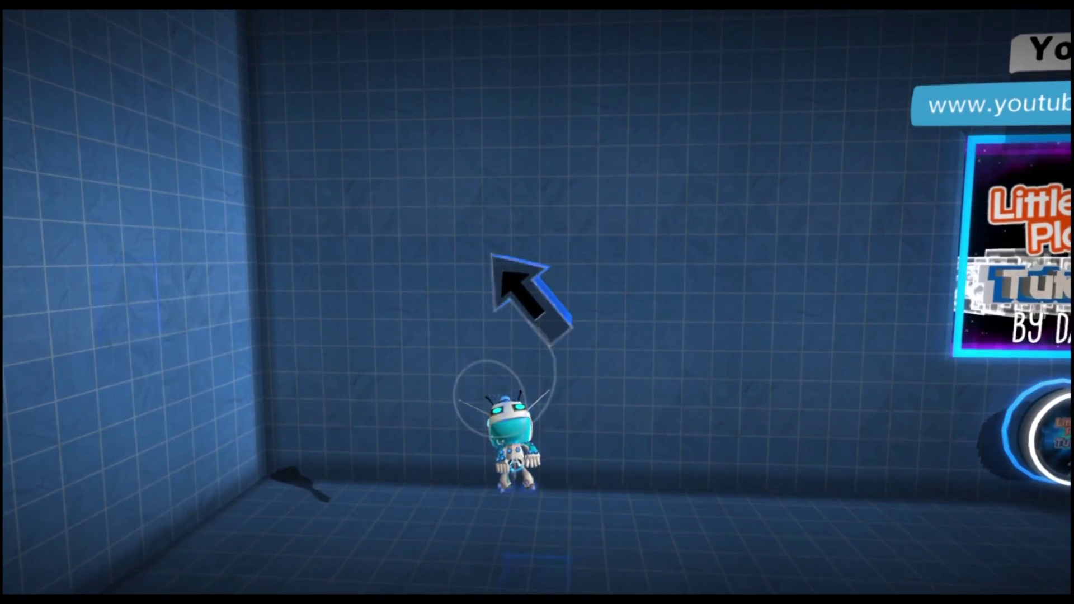
Fetch the ready-made mouse cursor object from beside the "You Will Need" board and place it in the open area near the side wall.
{"action": "key", "text": "Escape"}
{"action": "key", "text": "Right"}
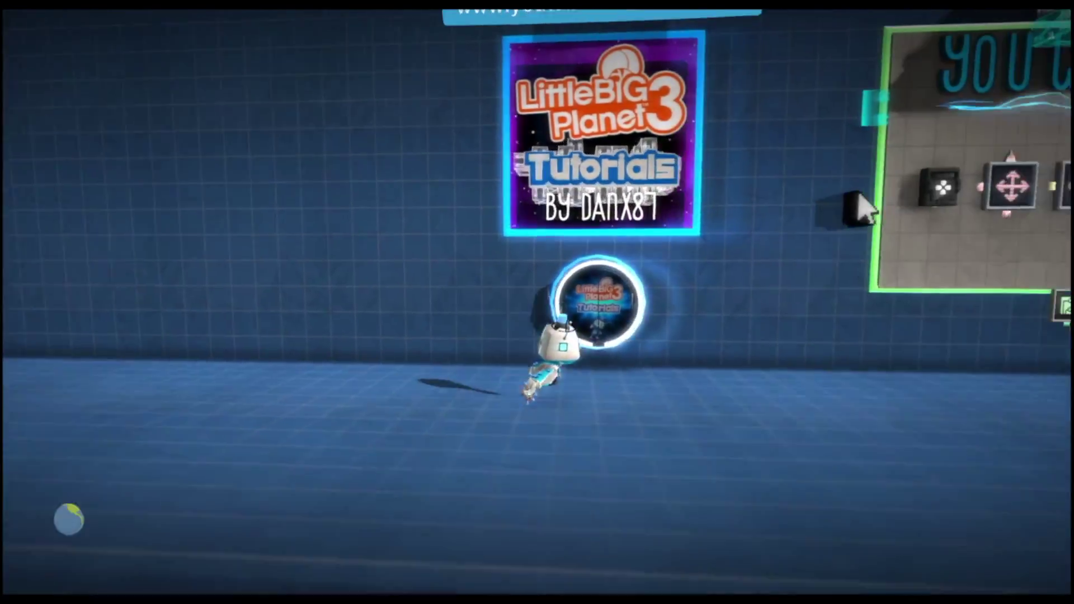
{"action": "key", "text": "Right"}
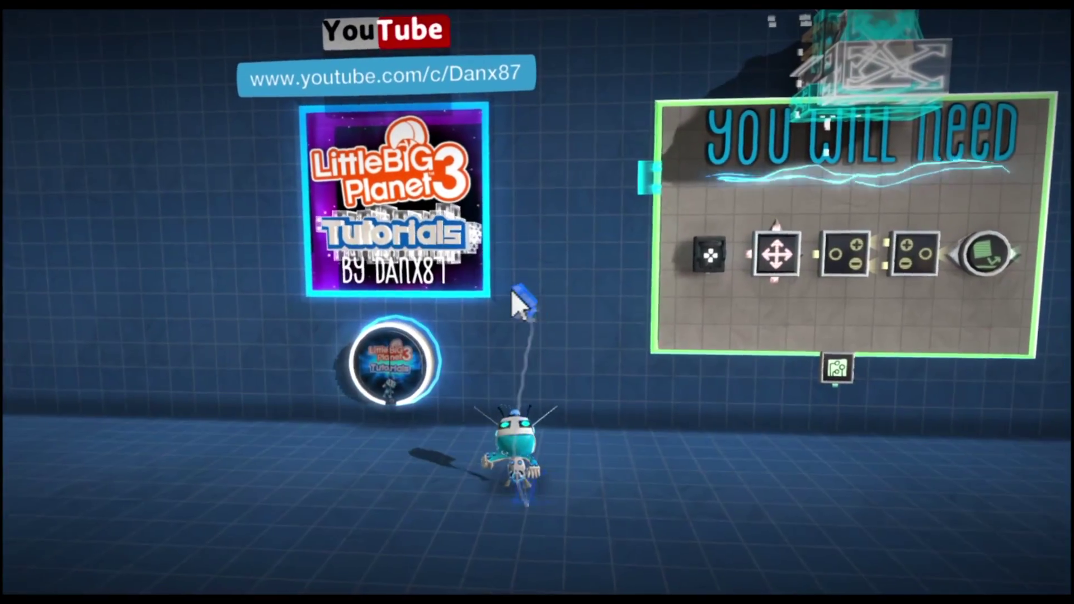
{"action": "key", "text": "Left"}
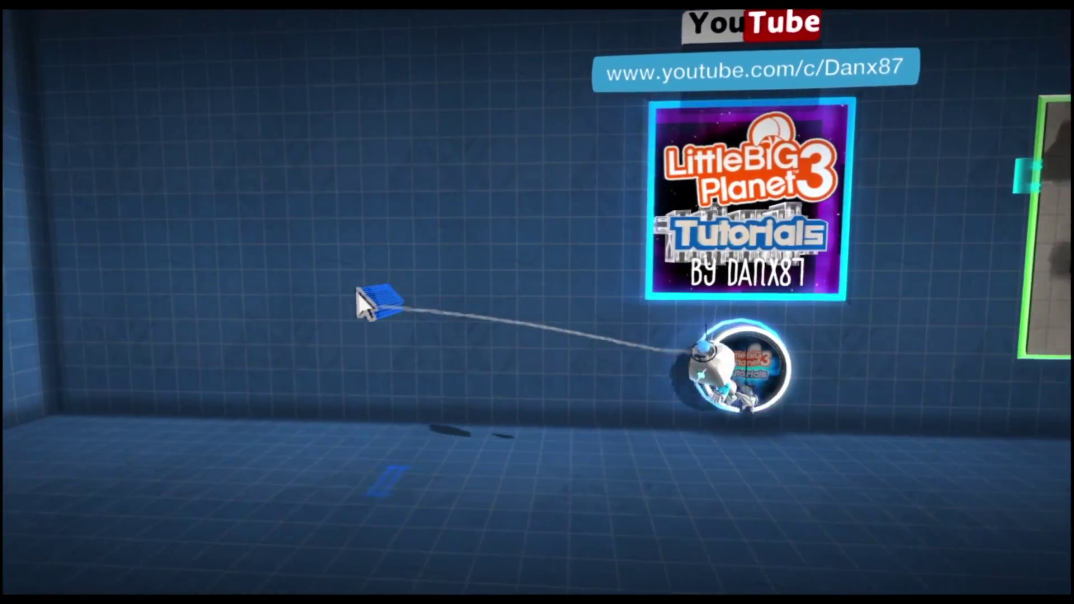
{"action": "key", "text": "Left"}
{"action": "key", "text": "Escape"}
{"action": "key", "text": "Return"}
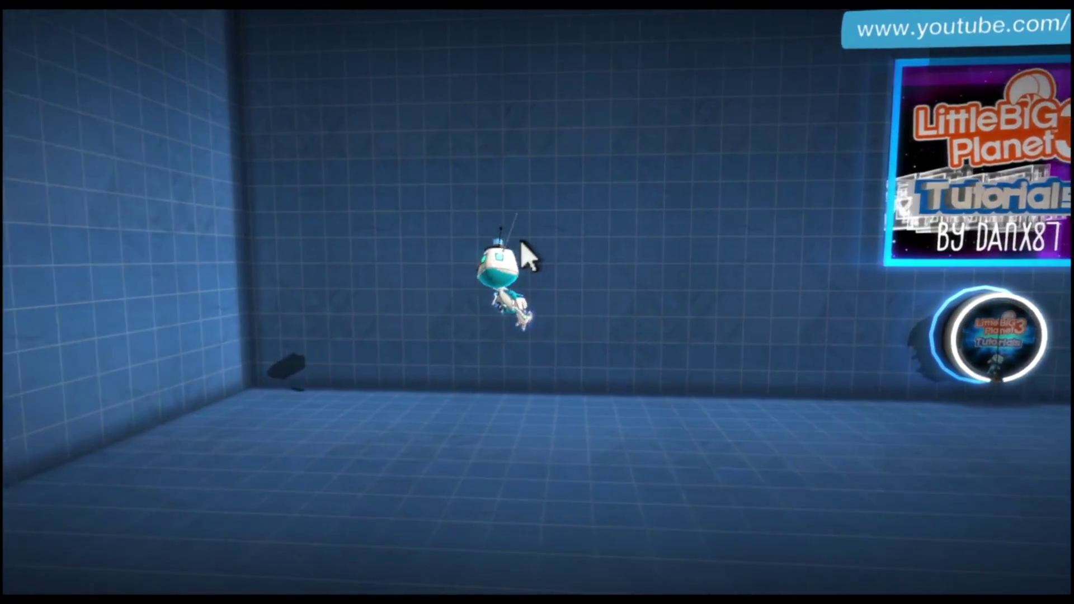
{"action": "key", "text": "Right"}
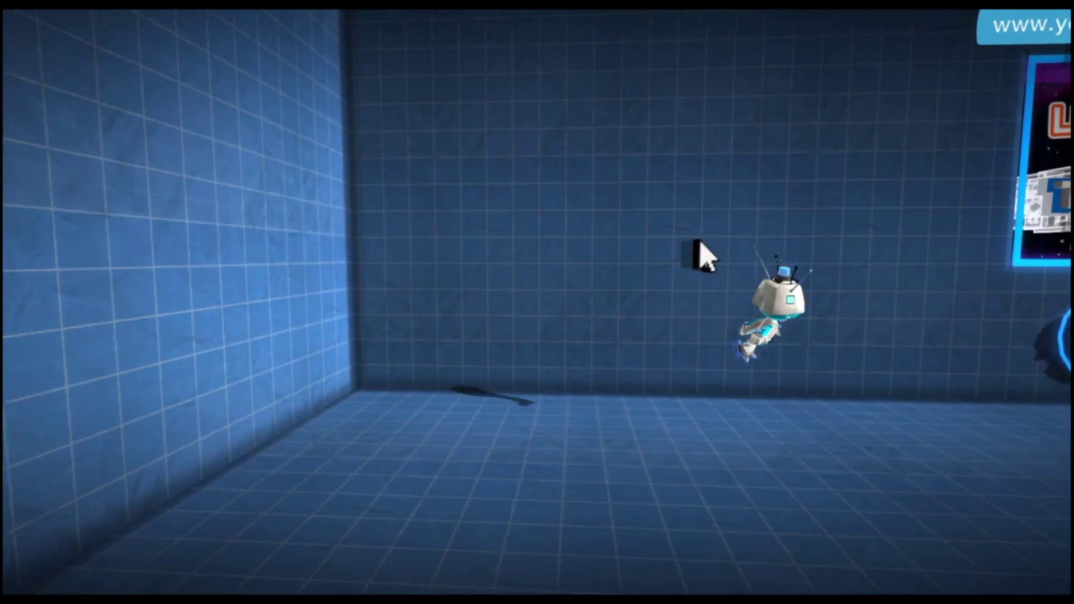
Place a Controlinator in the open area from the gadgets and open its circuit board.
{"action": "key", "text": "Up"}
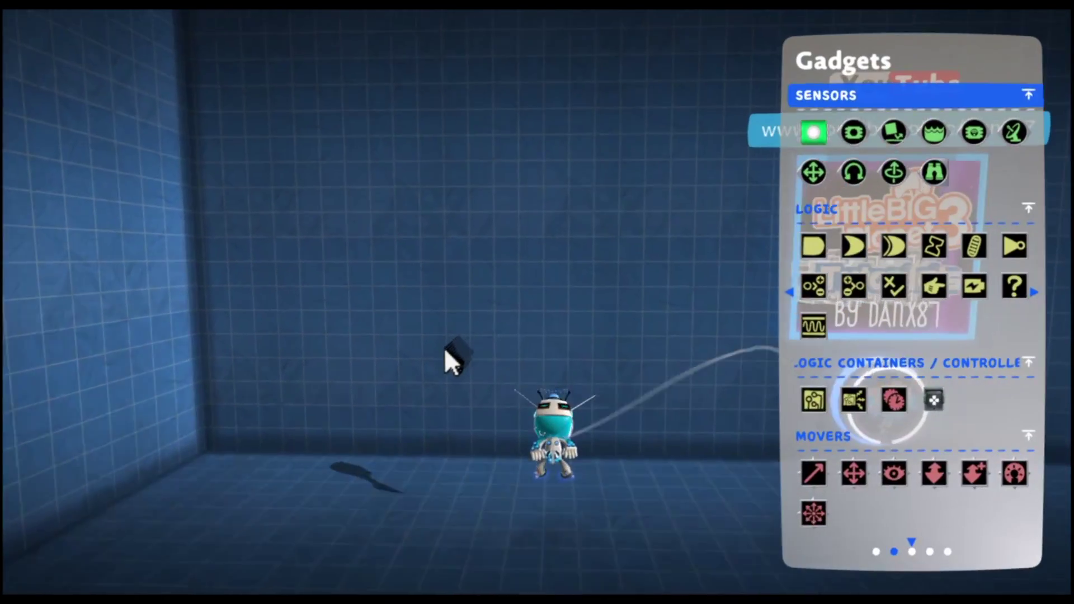
{"action": "key", "text": "Down"}
{"action": "key", "text": "Down"}
{"action": "key", "text": "Down"}
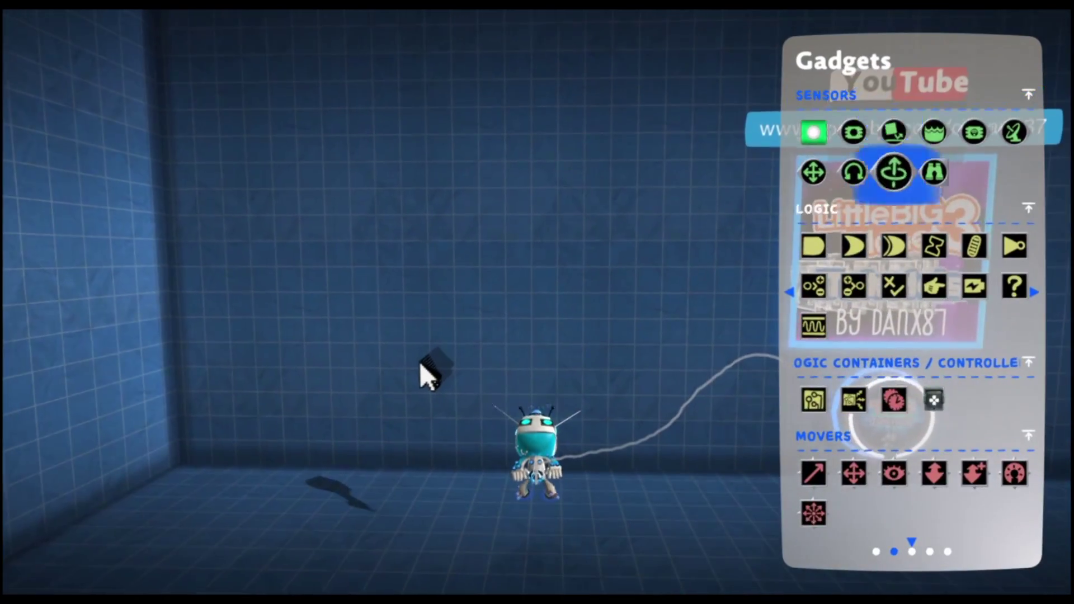
{"action": "key", "text": "Return"}
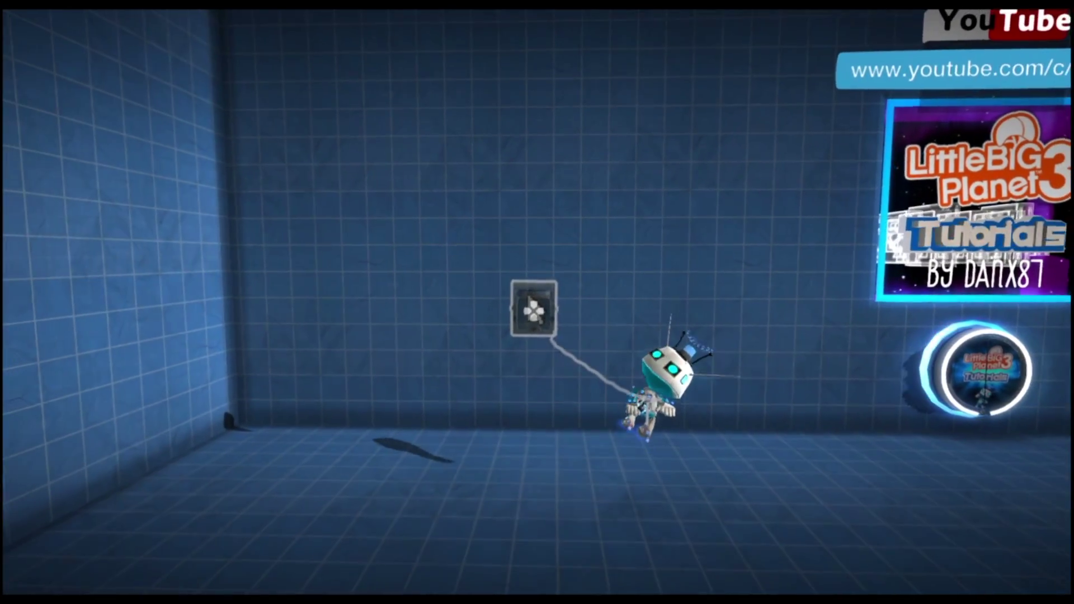
{"action": "key", "text": "Return"}
{"action": "key", "text": "Escape"}
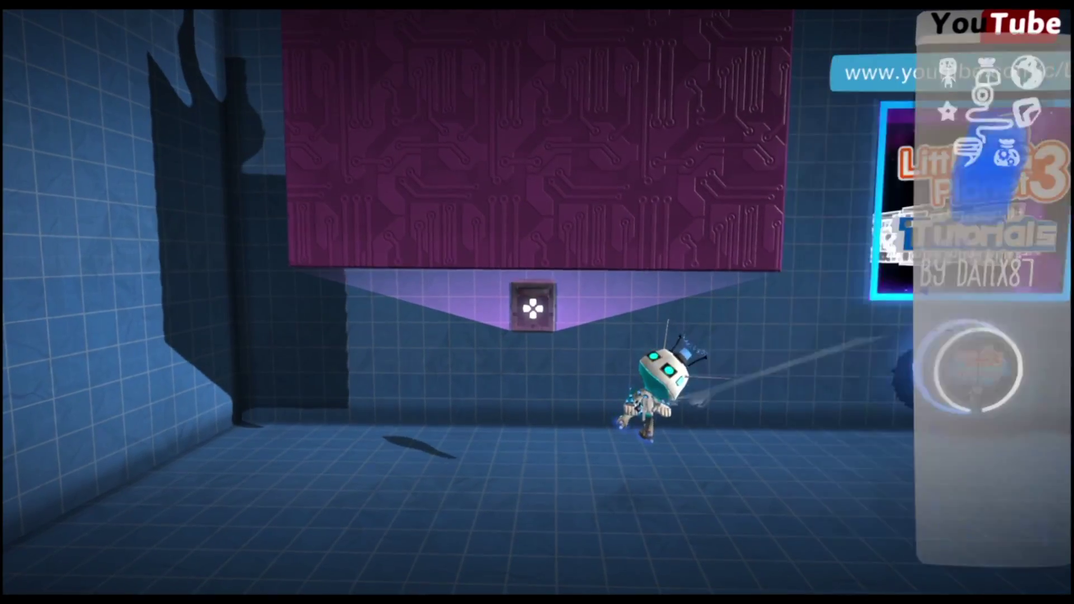
Set the Controlinator's Visible in Play Mode option to No.
{"action": "key", "text": "Return"}
{"action": "key", "text": "Return"}
{"action": "key", "text": "Down"}
{"action": "key", "text": "Down"}
{"action": "key", "text": "Down"}
{"action": "key", "text": "Down"}
{"action": "key", "text": "Down"}
{"action": "key", "text": "Down"}
{"action": "key", "text": "Down"}
{"action": "key", "text": "Down"}
{"action": "key", "text": "Down"}
{"action": "key", "text": "Down"}
{"action": "key", "text": "Down"}
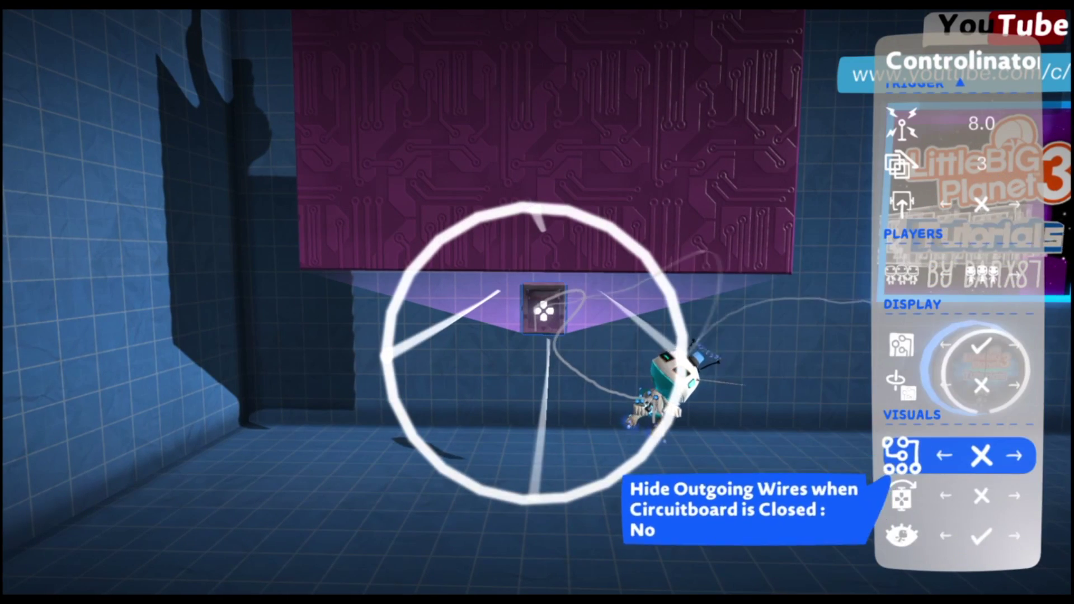
{"action": "key", "text": "Right"}
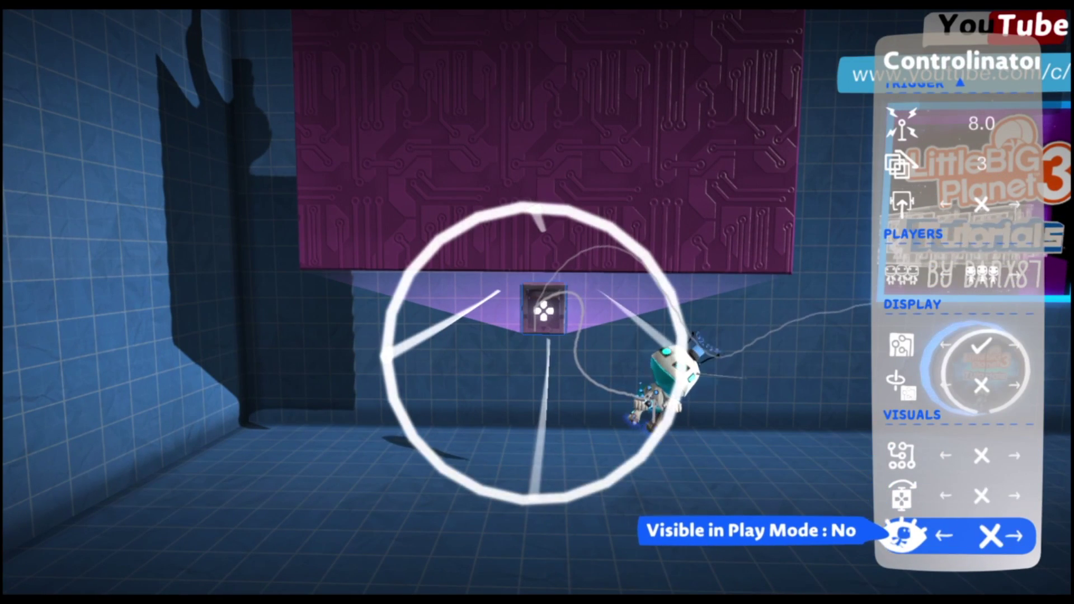
{"action": "key", "text": "Escape"}
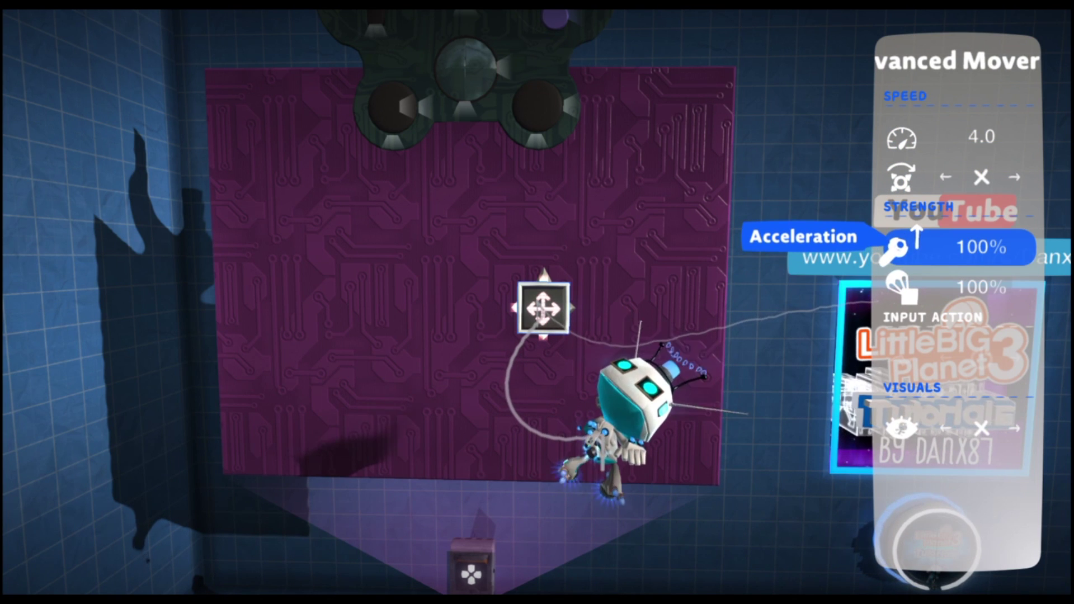
Finish the Advanced Mover's settings and reposition the mover toward the far side of the Controlinator's circuit board.
{"action": "key", "text": "Escape"}
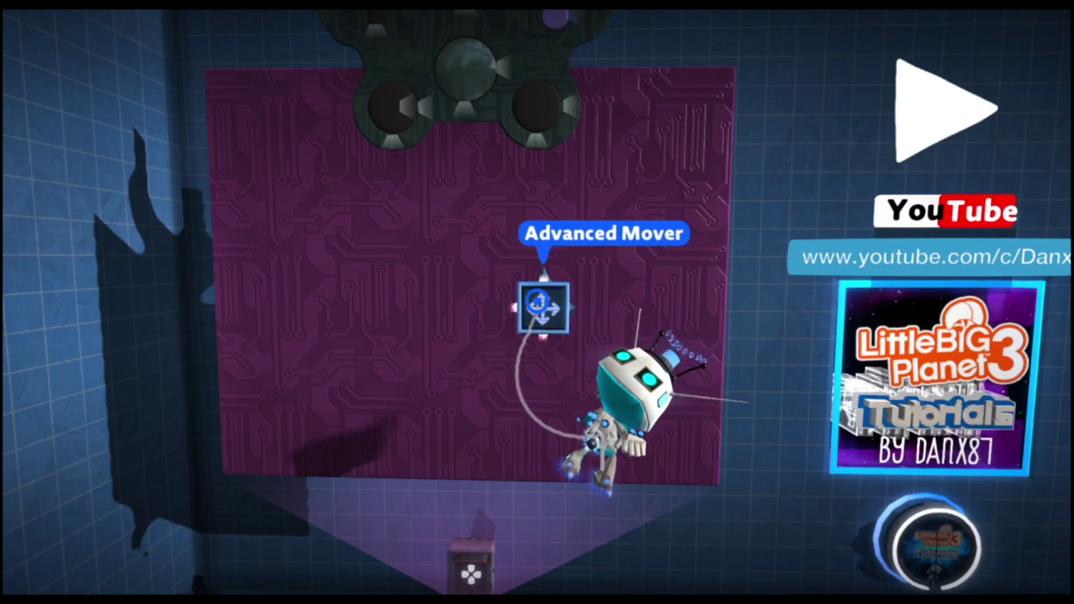
{"action": "mouse_move", "coordinate": [542, 307]}
{"action": "left_mouse_down"}
{"action": "mouse_move", "coordinate": [573, 303]}
{"action": "mouse_move", "coordinate": [542, 302]}
{"action": "left_mouse_up"}
{"action": "key", "text": "Escape"}
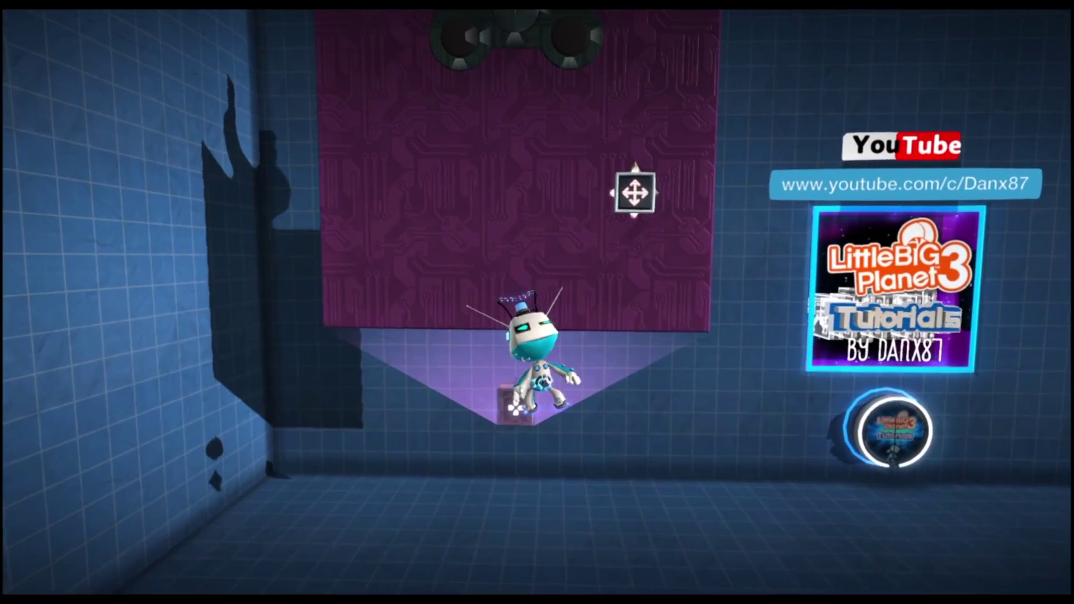
Place a Direction Splitter and a Direction Combiner side by side on the circuit board, next to the Advanced Mover.
{"action": "key", "text": "Tab"}
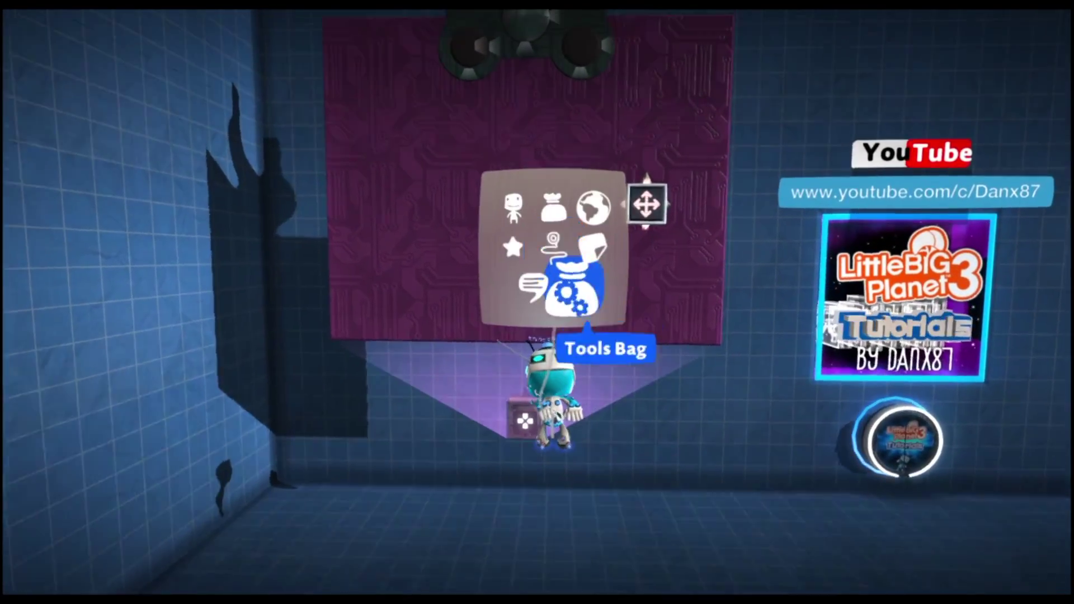
{"action": "key", "text": "Return"}
{"action": "key", "text": "Up"}
{"action": "key", "text": "Up"}
{"action": "key", "text": "Up"}
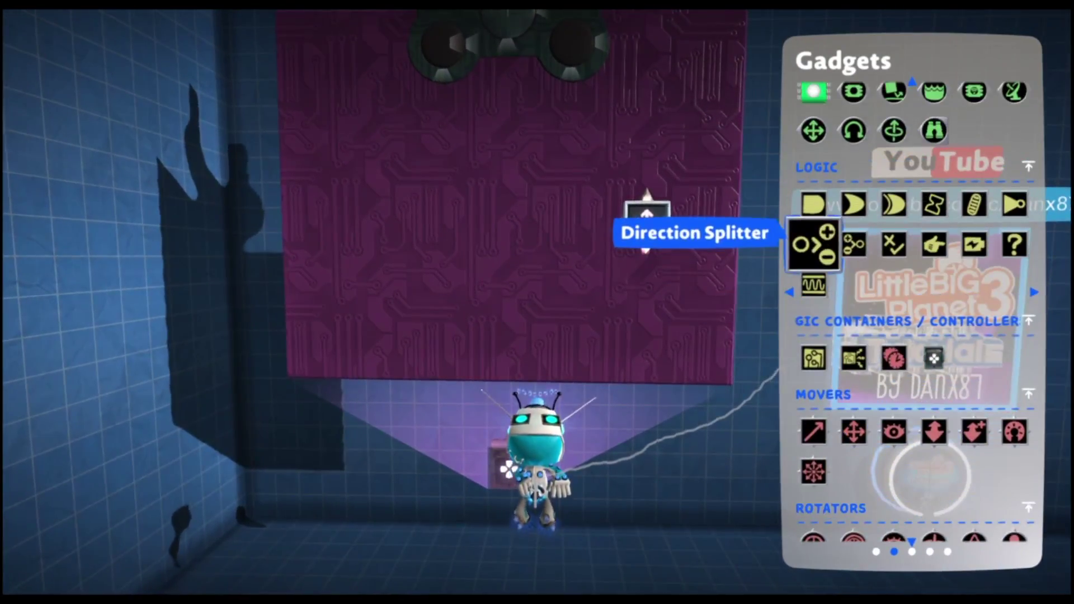
{"action": "key", "text": "Return"}
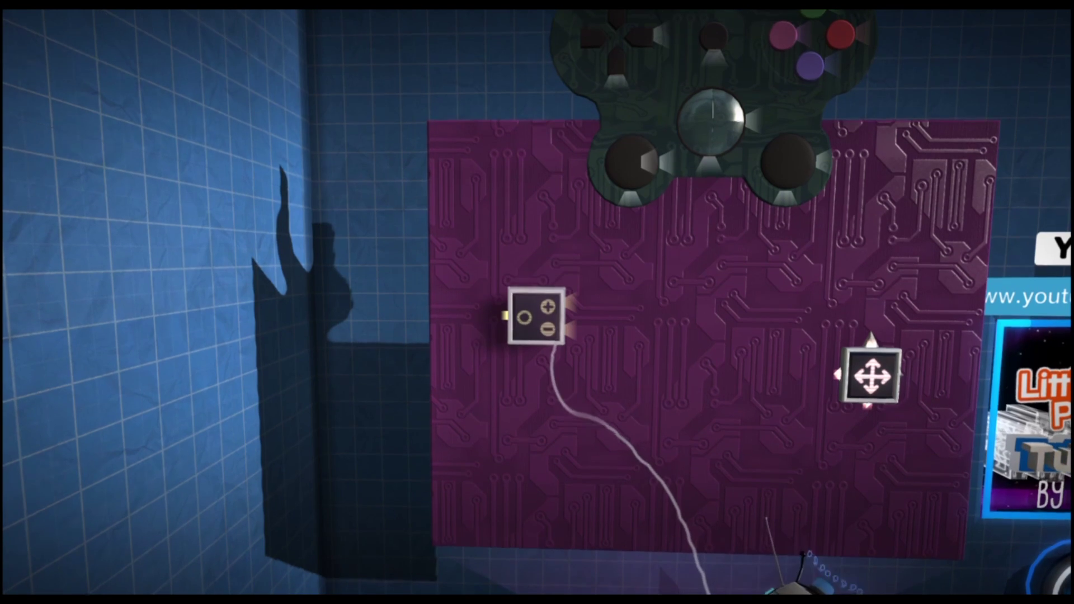
{"action": "key", "text": "Return"}
{"action": "key", "text": "Tab"}
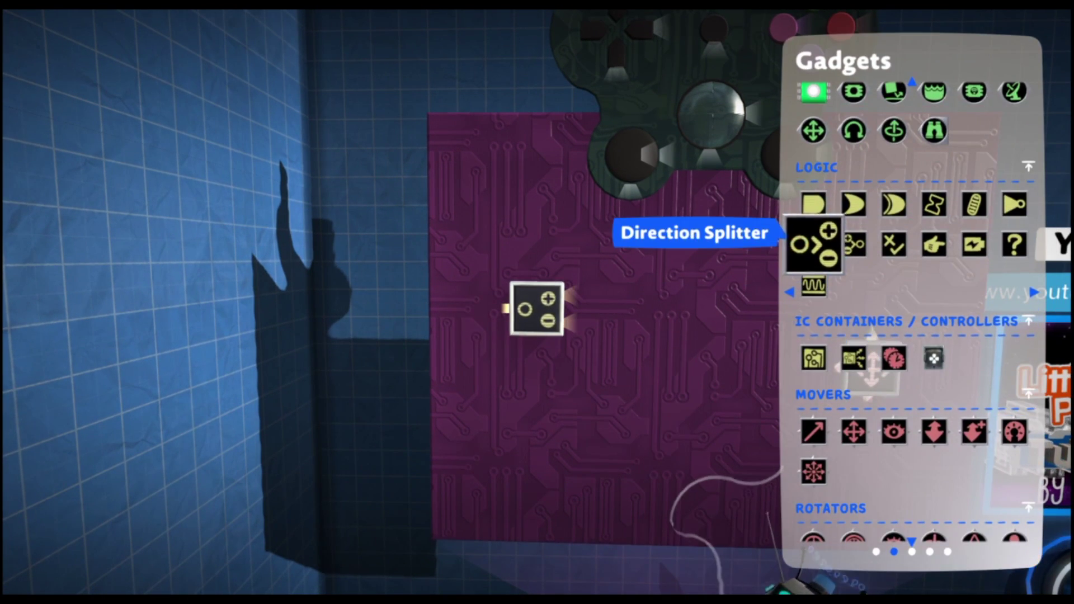
{"action": "key", "text": "Return"}
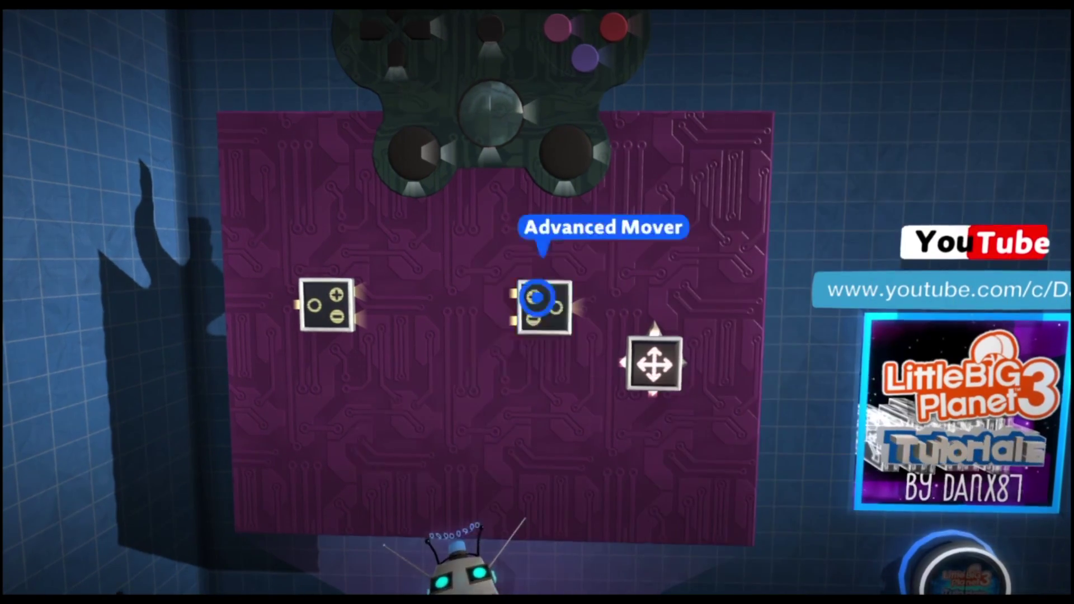
Wire the left stick's up/down output to the Direction Splitter's input.
{"action": "key", "text": "Up"}
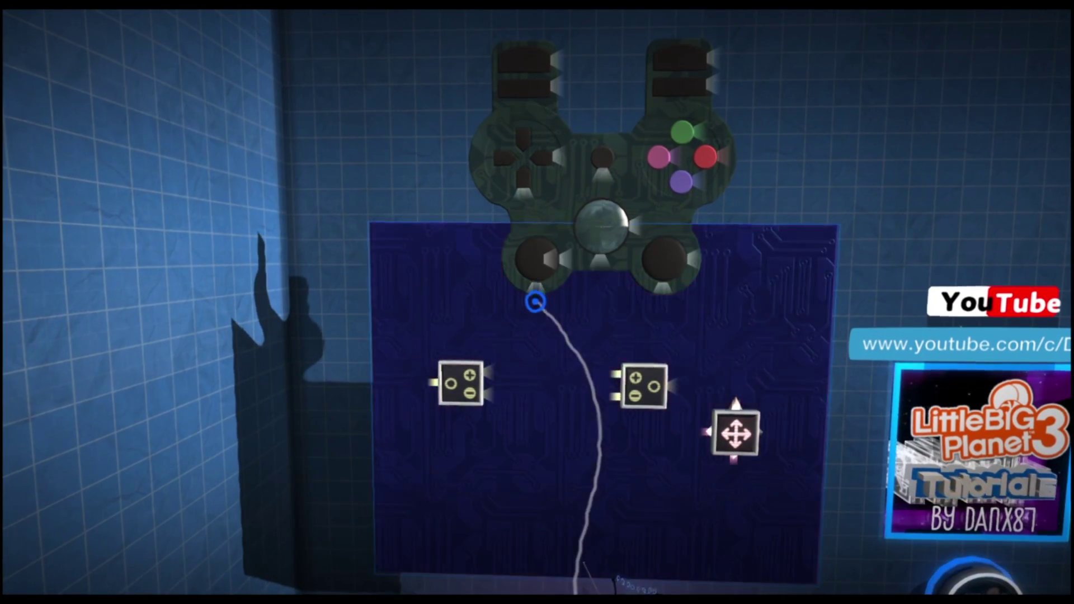
{"action": "left_click", "coordinate": [535, 302]}
{"action": "left_click", "coordinate": [526, 306]}
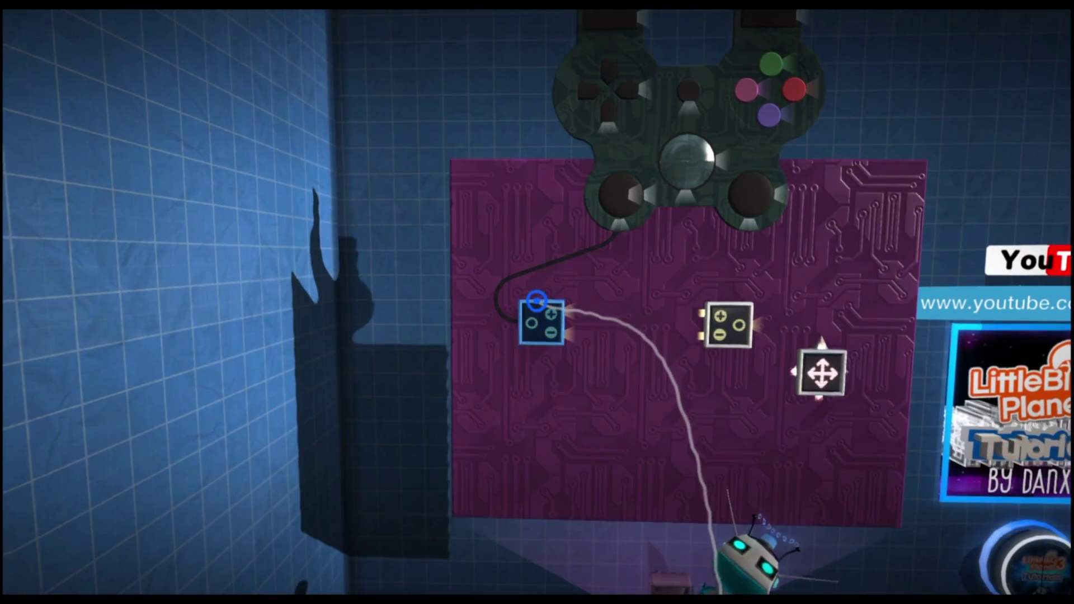
Wire the Direction Combiner's output to the upper input of the Advanced Mover.
{"action": "left_click", "coordinate": [560, 304]}
{"action": "left_click", "coordinate": [624, 301]}
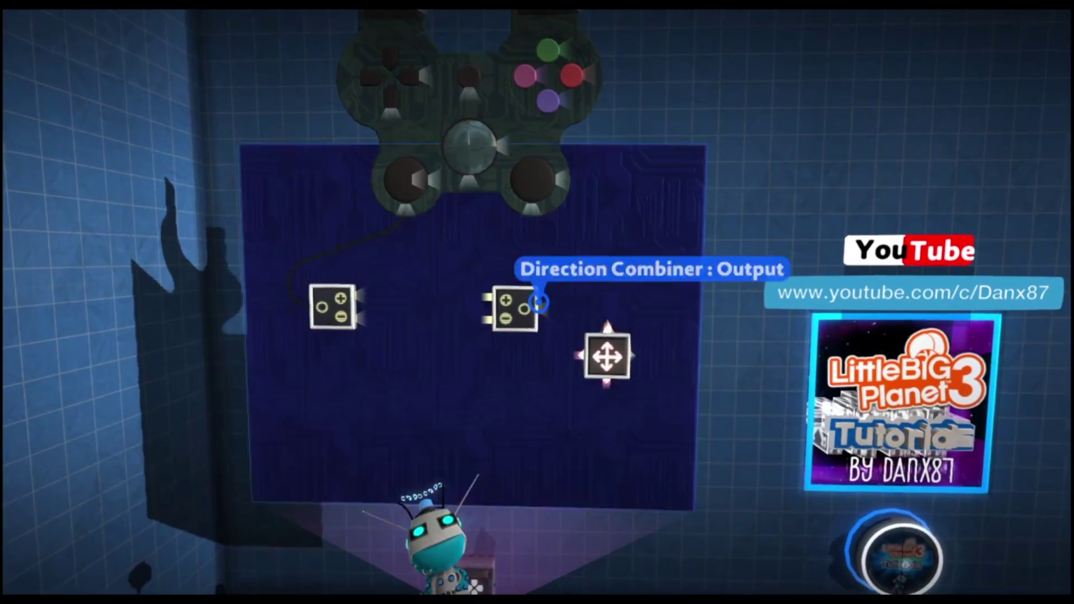
{"action": "mouse_move", "coordinate": [540, 303]}
{"action": "left_mouse_down"}
{"action": "mouse_move", "coordinate": [573, 312]}
{"action": "mouse_move", "coordinate": [543, 308]}
{"action": "mouse_move", "coordinate": [514, 328]}
{"action": "mouse_move", "coordinate": [540, 306]}
{"action": "left_mouse_up"}
{"action": "key", "text": "Escape"}
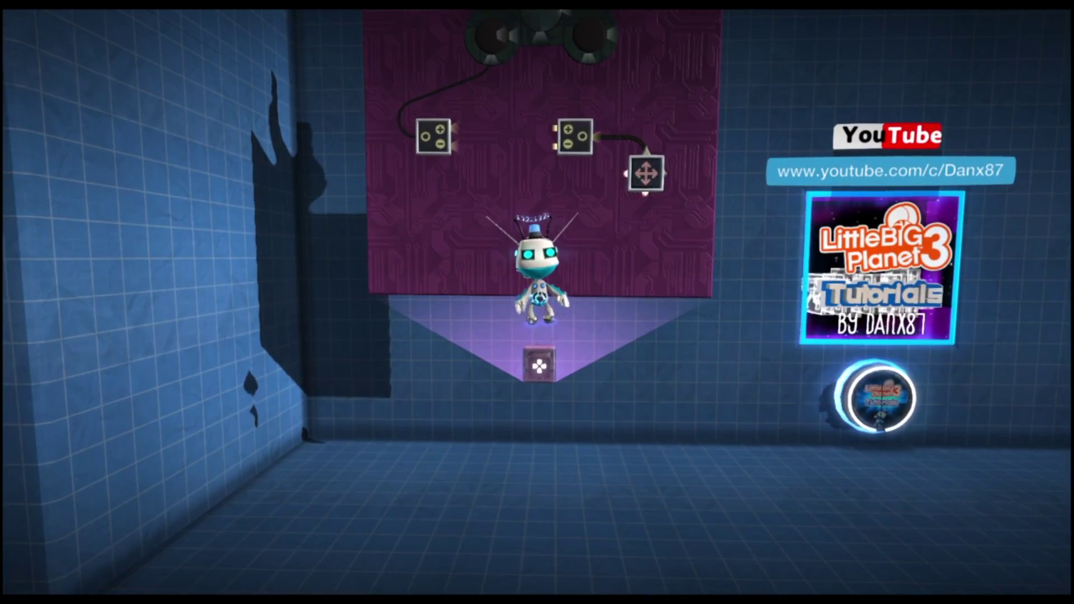
Add a Microchip between the splitter and the combiner and route the plus signal from the splitter through it to the combiner's plus input.
{"action": "key", "text": "Return"}
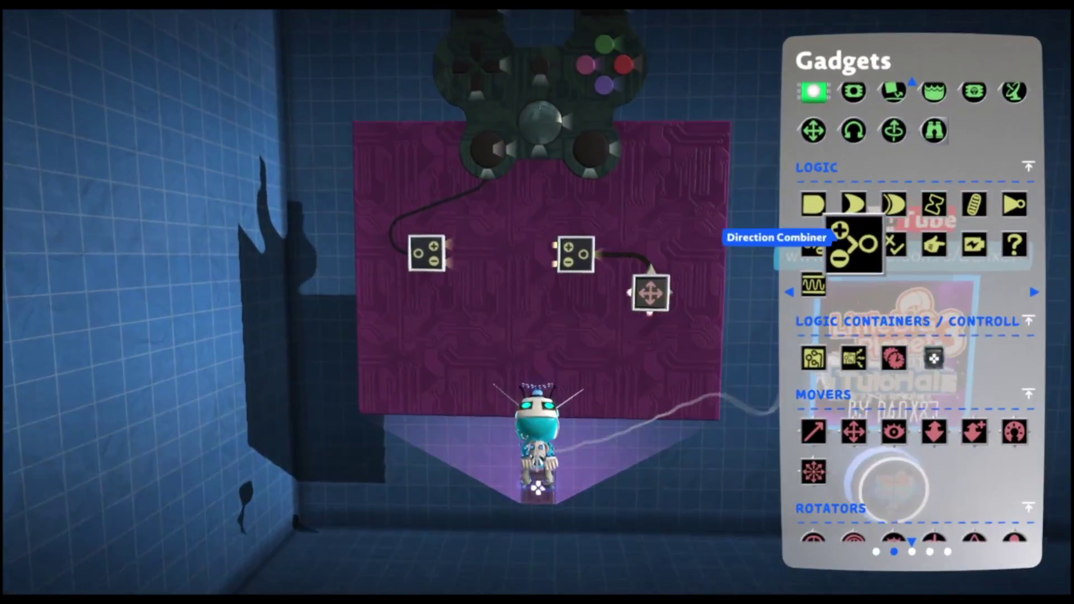
{"action": "key", "text": "Down"}
{"action": "key", "text": "Return"}
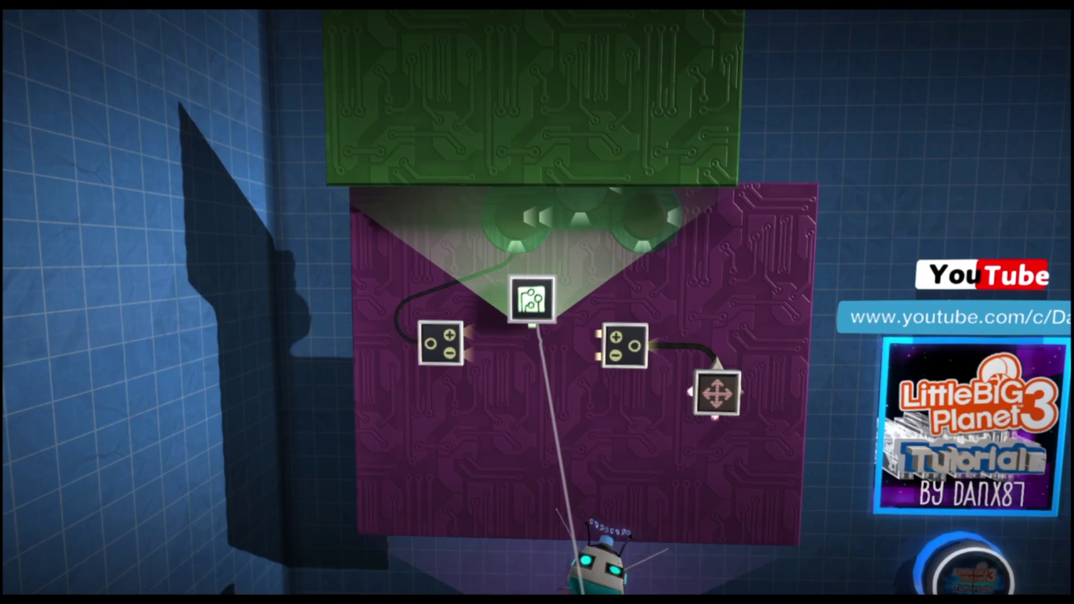
{"action": "key", "text": "Return"}
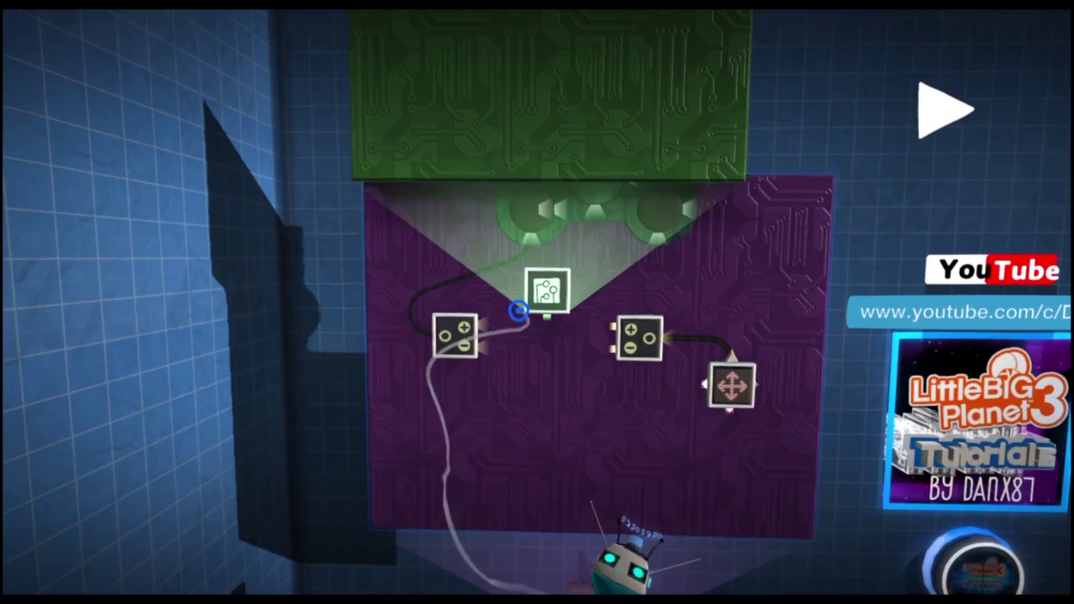
{"action": "left_click", "coordinate": [520, 306]}
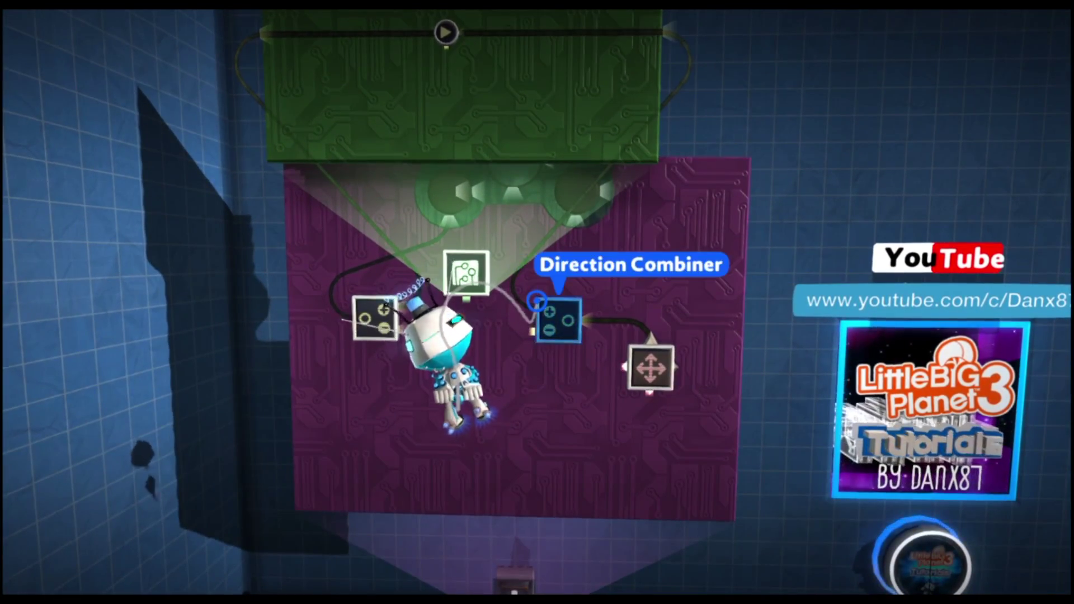
{"action": "left_click", "coordinate": [477, 273]}
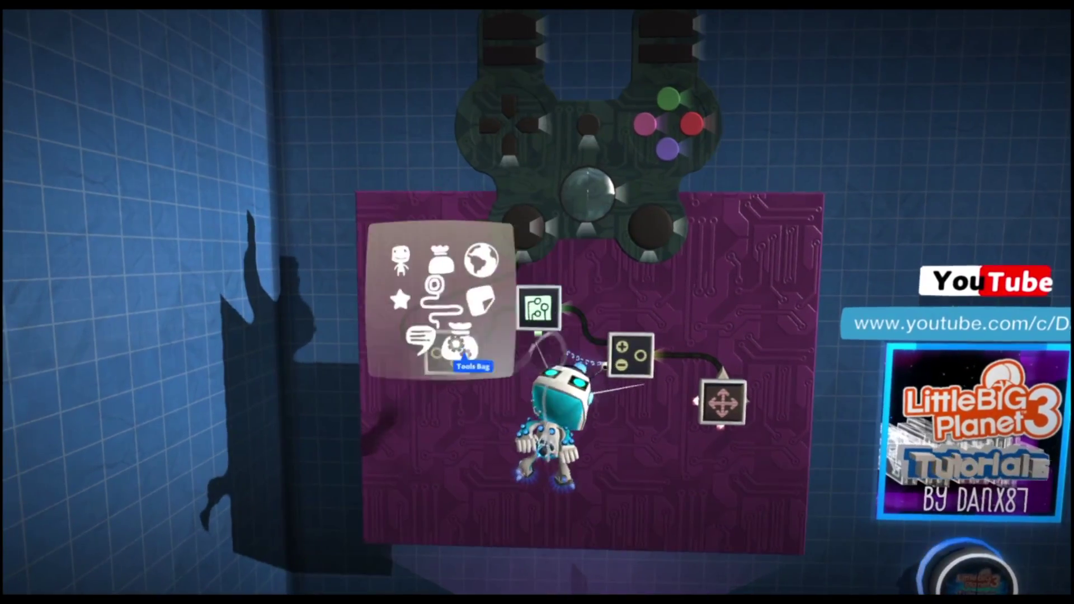
Add a second Microchip beneath the first and route the splitter's minus signal through it to the combiner's minus input.
{"action": "left_click", "coordinate": [460, 343]}
{"action": "left_click", "coordinate": [814, 281]}
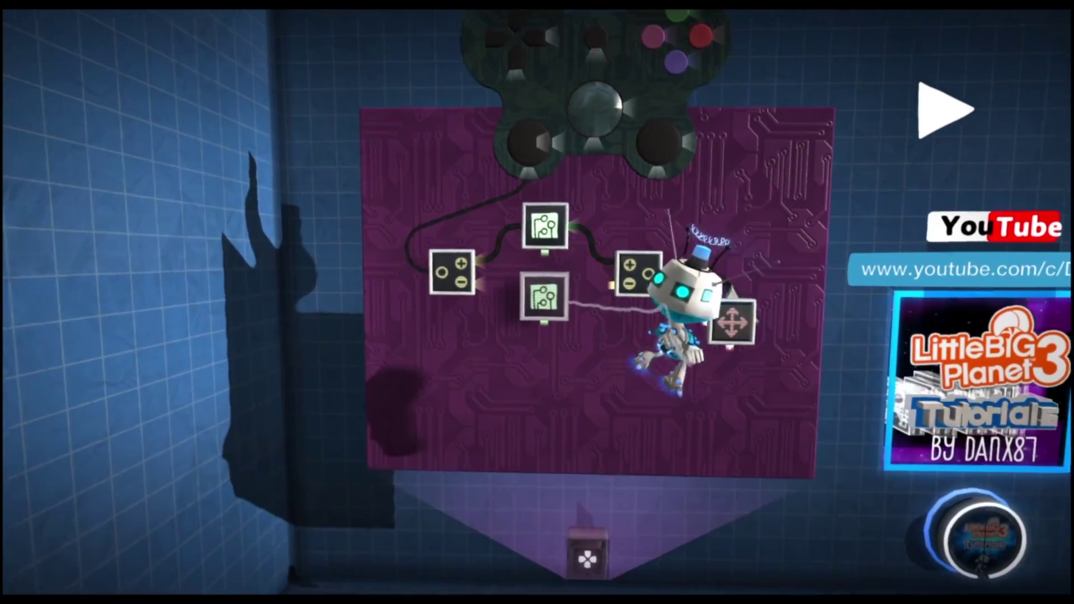
{"action": "left_click", "coordinate": [528, 293]}
{"action": "key", "text": "Escape"}
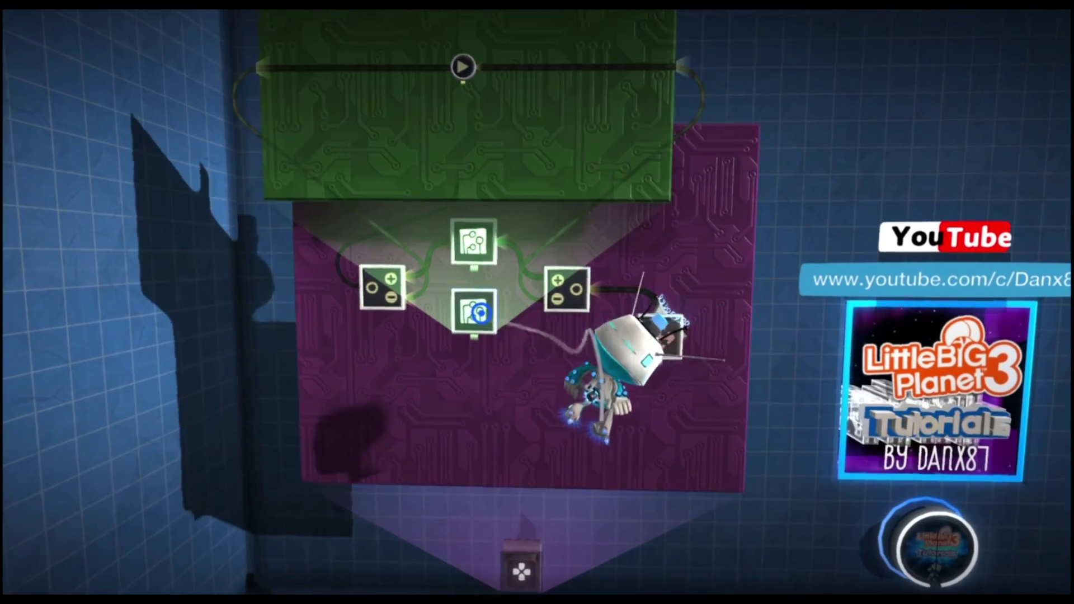
{"action": "left_click", "coordinate": [482, 314]}
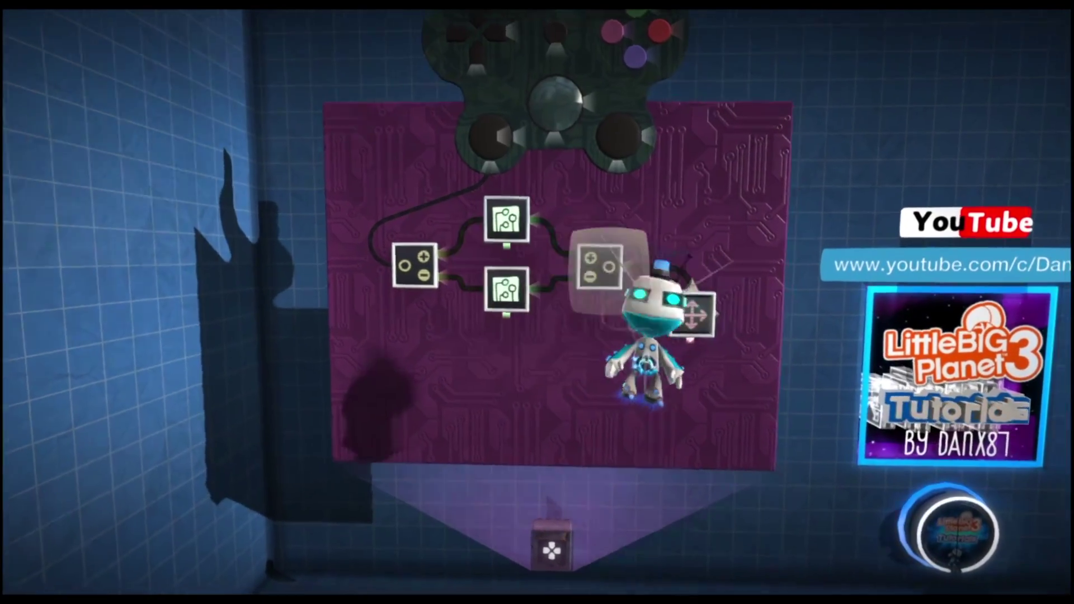
Duplicate the splitter, both Microchips and the combiner as a second set below the first on the circuit board.
{"action": "left_click", "coordinate": [596, 266]}
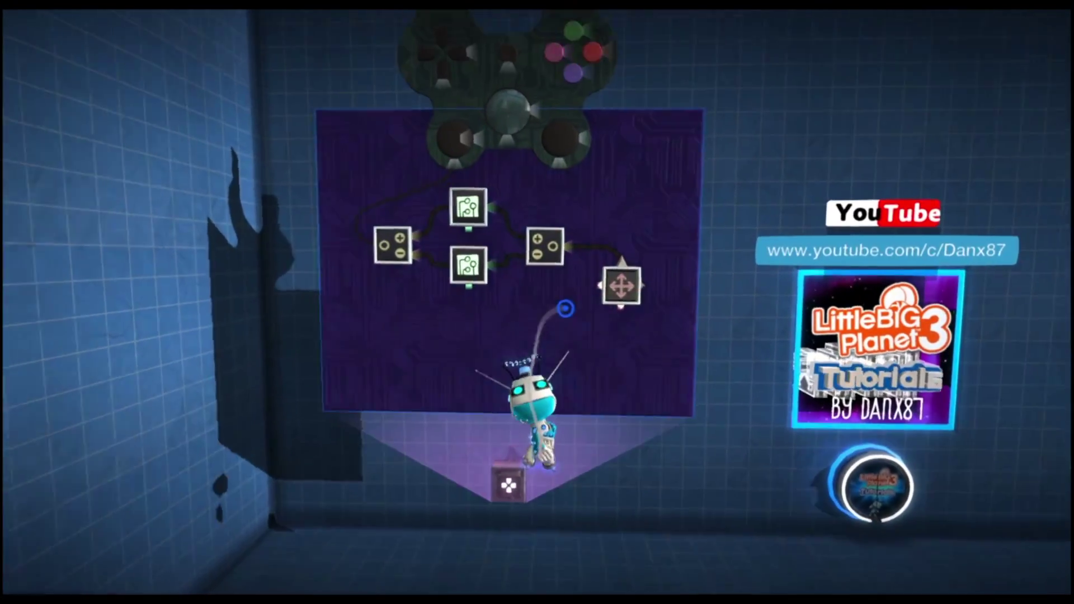
{"action": "left_click_drag", "start_coordinate": [469, 259], "coordinate": [500, 278]}
{"action": "left_click_drag", "start_coordinate": [498, 339], "coordinate": [443, 304]}
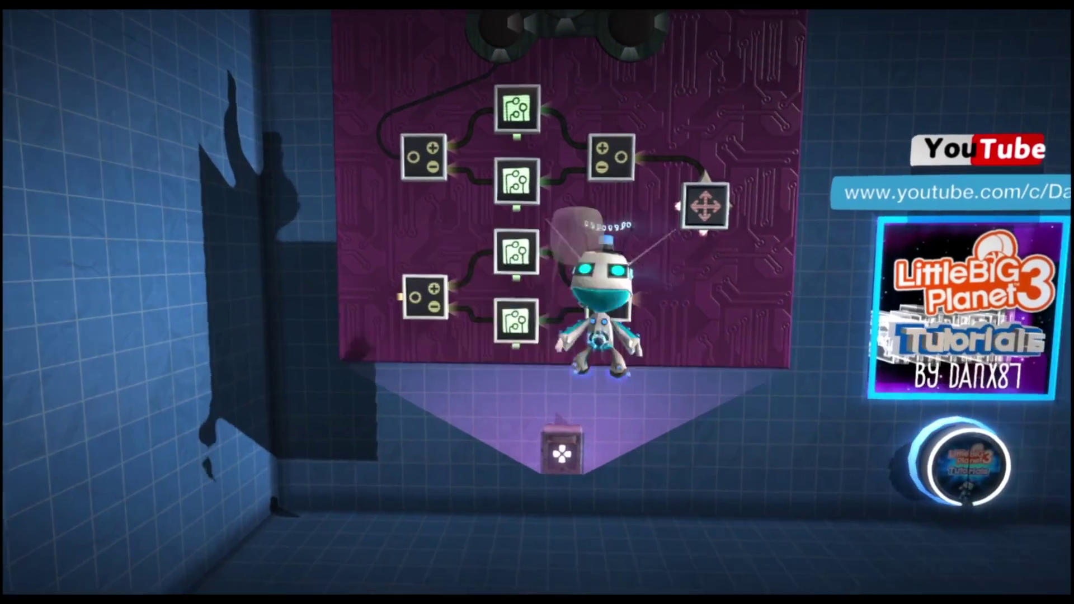
Wire the left stick's left/right output to the lower Direction Splitter's input.
{"action": "key", "text": "Return"}
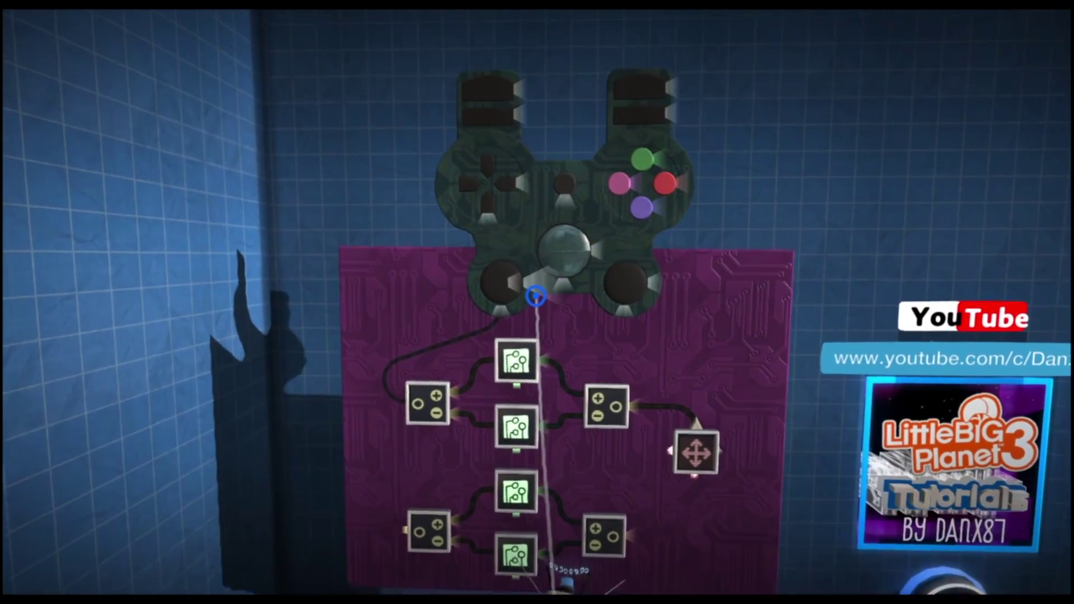
{"action": "left_click_drag", "start_coordinate": [536, 297], "coordinate": [503, 412]}
{"action": "left_click", "coordinate": [503, 412]}
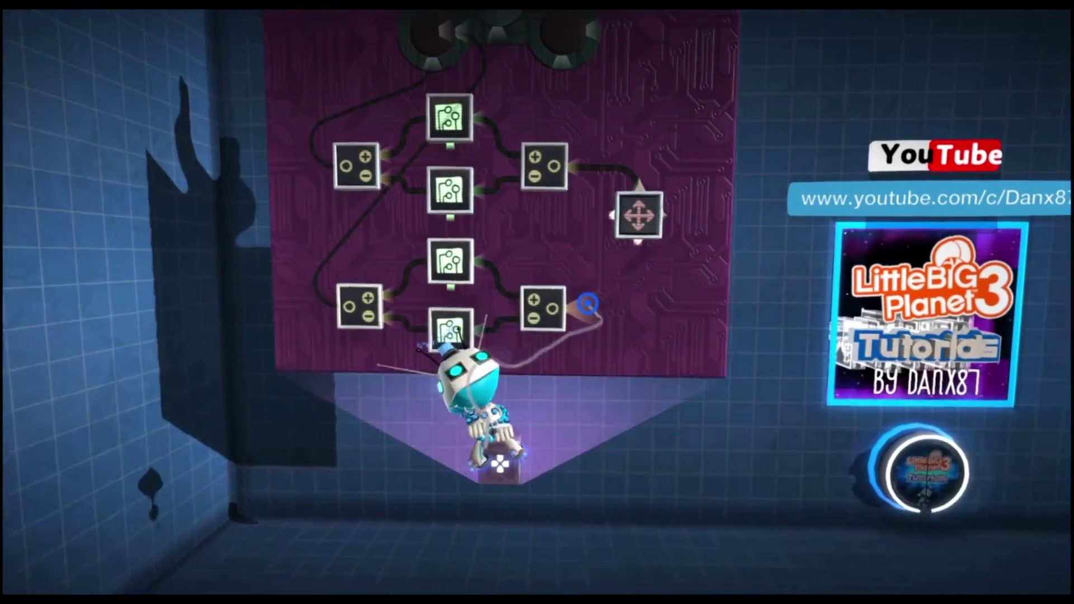
Wire the lower Direction Combiner's output to the Advanced Mover's Left/Right Speed input and close the circuit board.
{"action": "left_click_drag", "start_coordinate": [586, 304], "coordinate": [541, 298]}
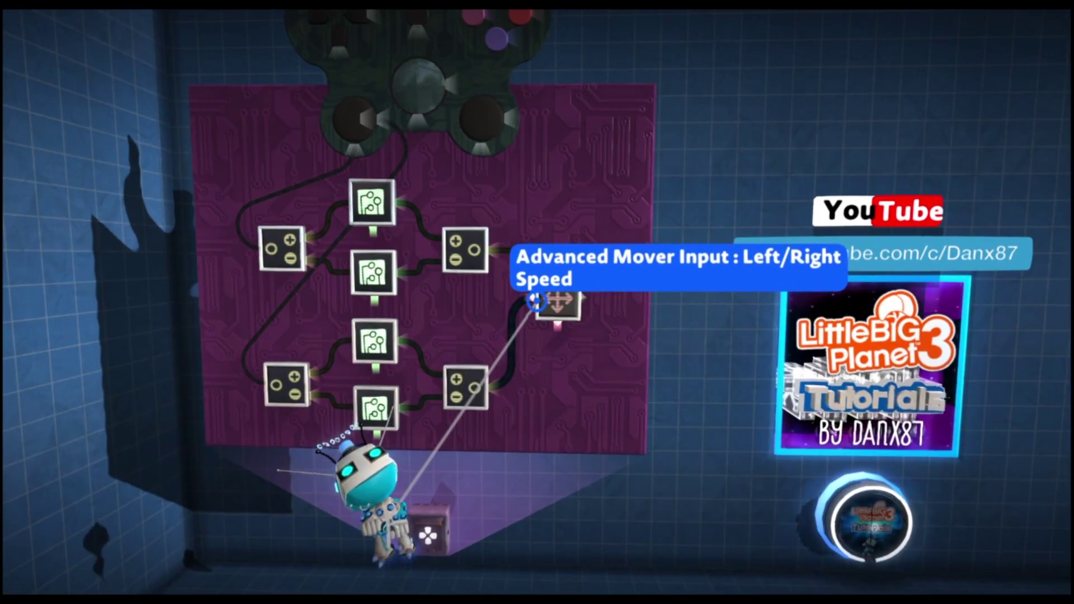
{"action": "left_click", "coordinate": [537, 301]}
{"action": "key", "text": "Escape"}
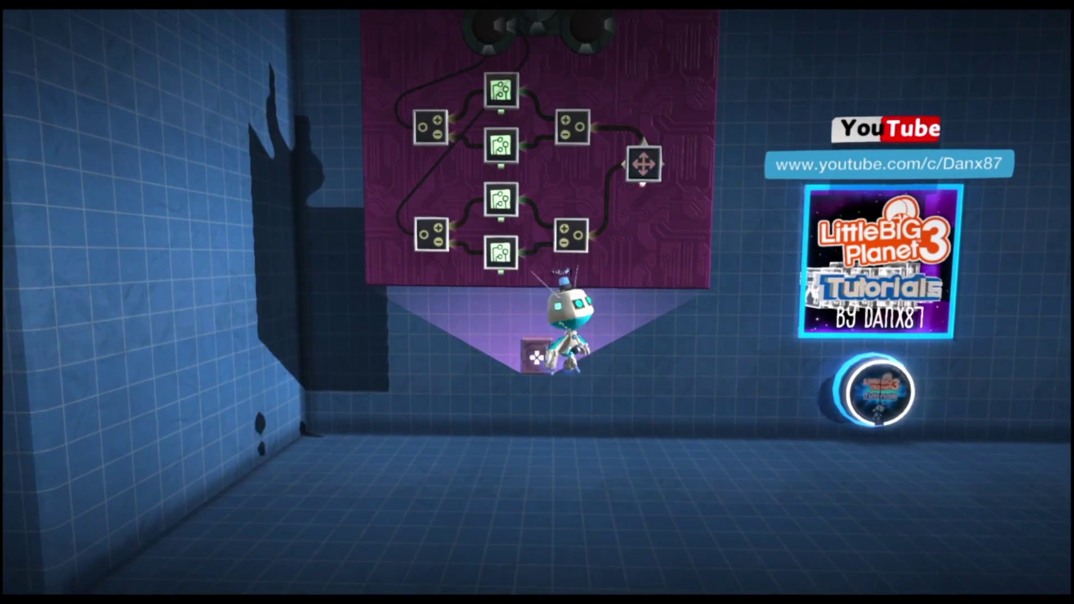
{"action": "left_click", "coordinate": [549, 257]}
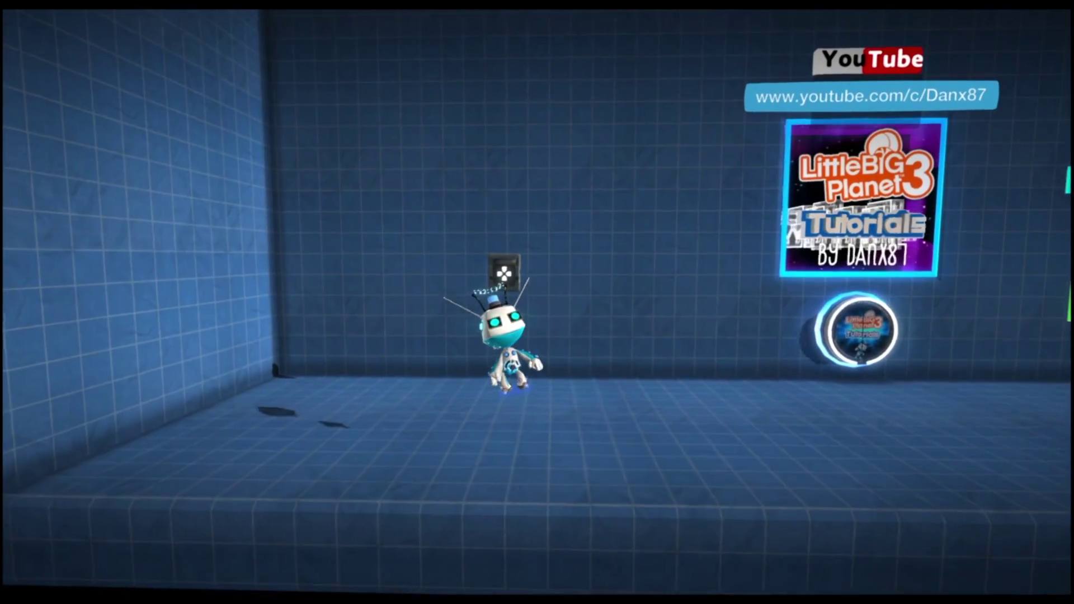
Create a square block of Sticker Panel material and extend it into a long horizontal bar.
{"action": "key", "text": "space"}
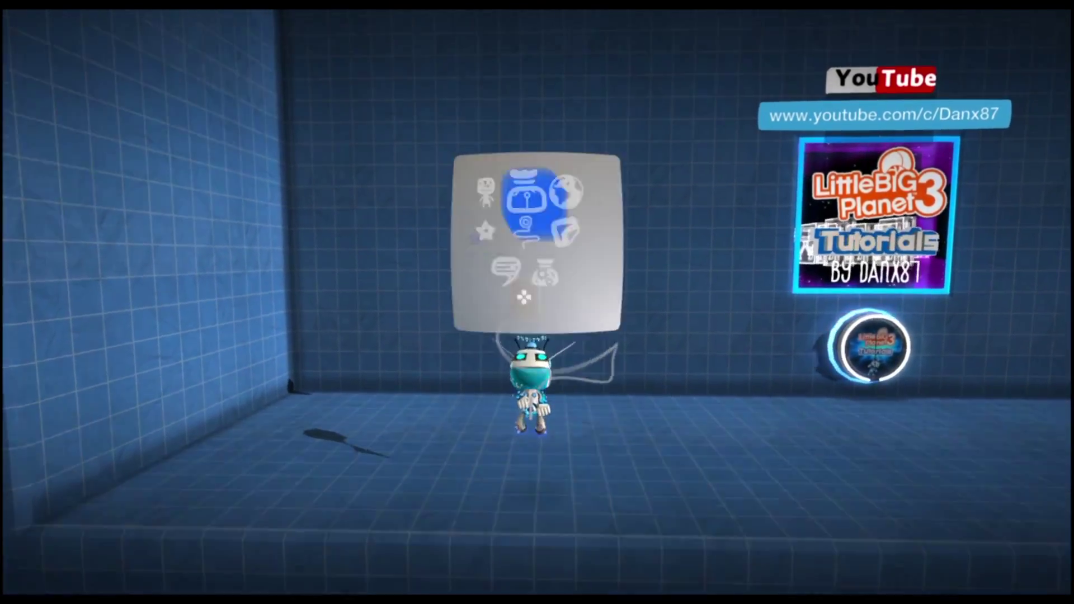
{"action": "key", "text": "Return"}
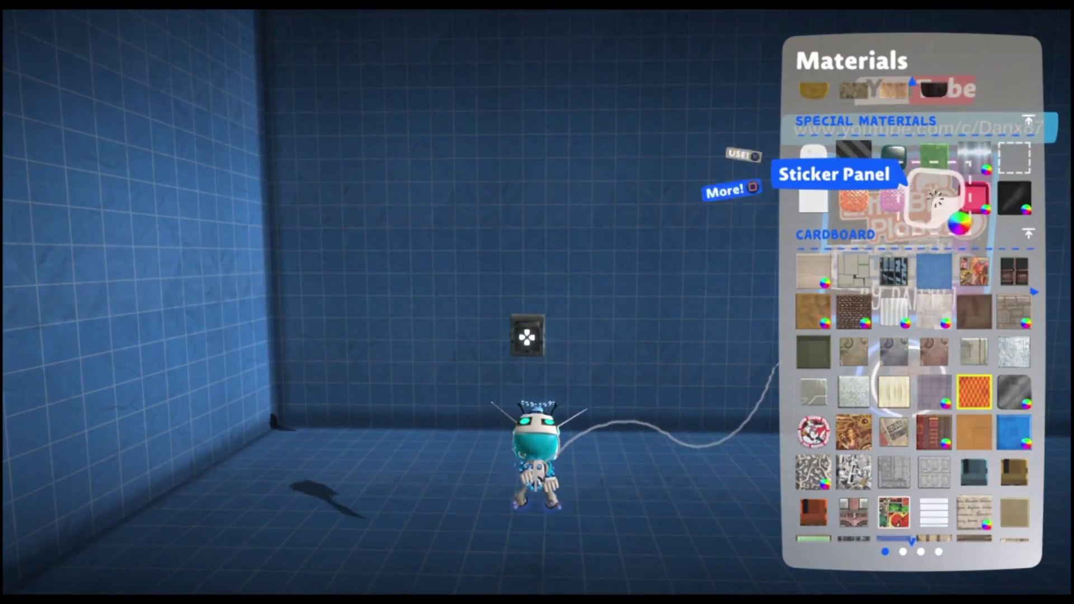
{"action": "key", "text": "Return"}
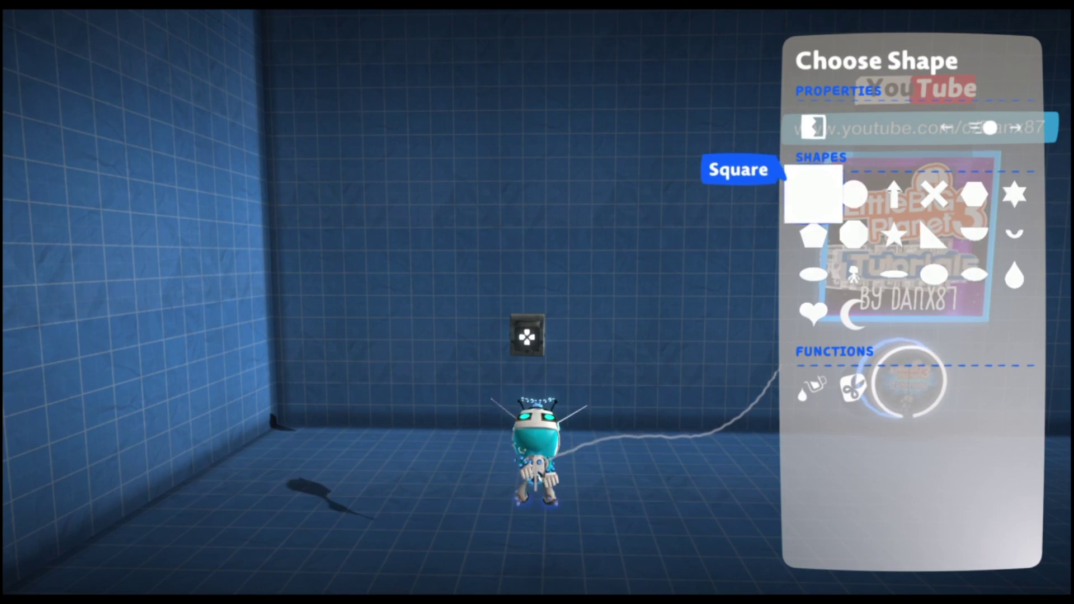
{"action": "key", "text": "Return"}
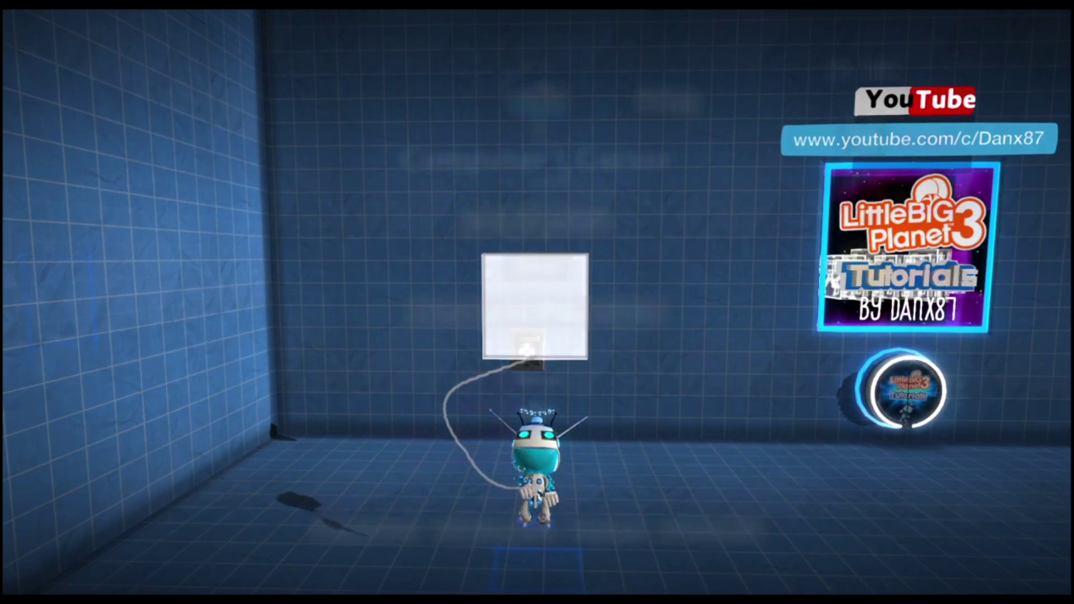
{"action": "key", "text": "Escape"}
{"action": "key", "text": "Escape"}
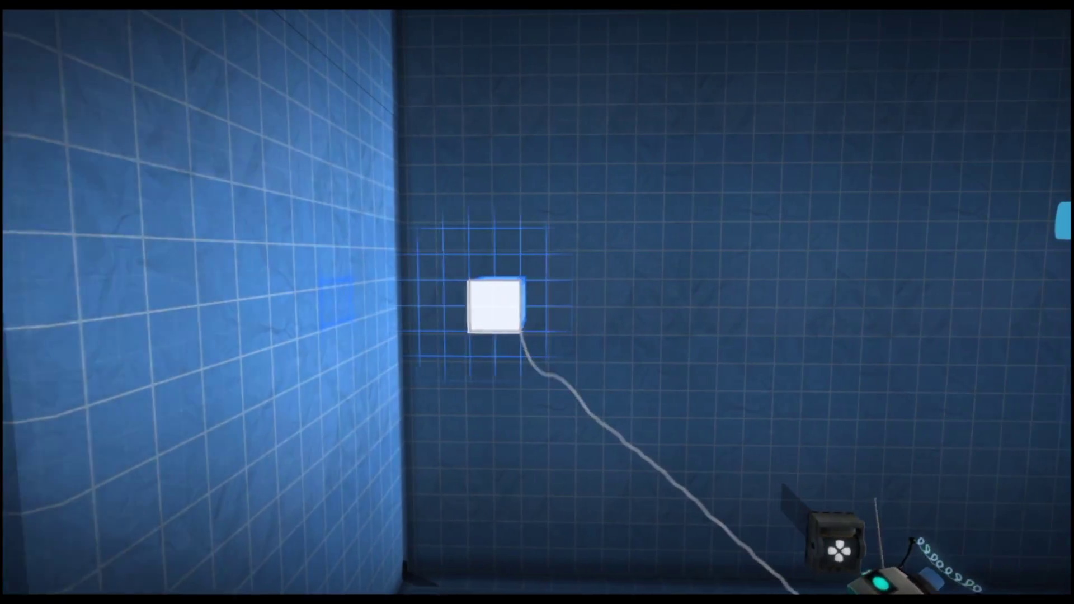
{"action": "left_click_drag", "start_coordinate": [494, 307], "coordinate": [658, 307]}
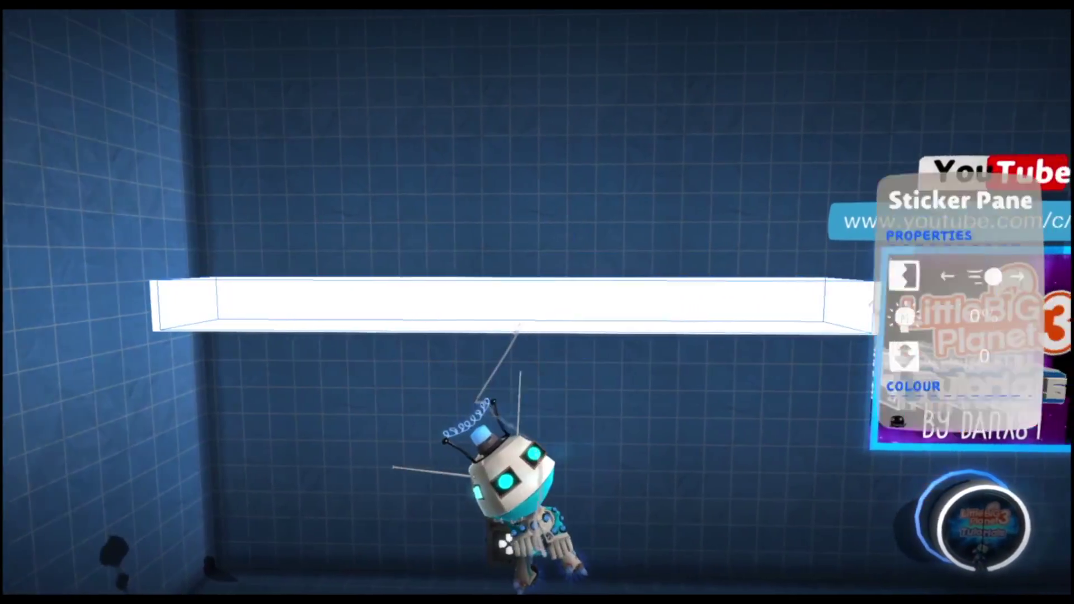
Make the bar translucent red and build a rectangular frame of matching bars around the Controlinator.
{"action": "key", "text": "Down"}
{"action": "key", "text": "Down"}
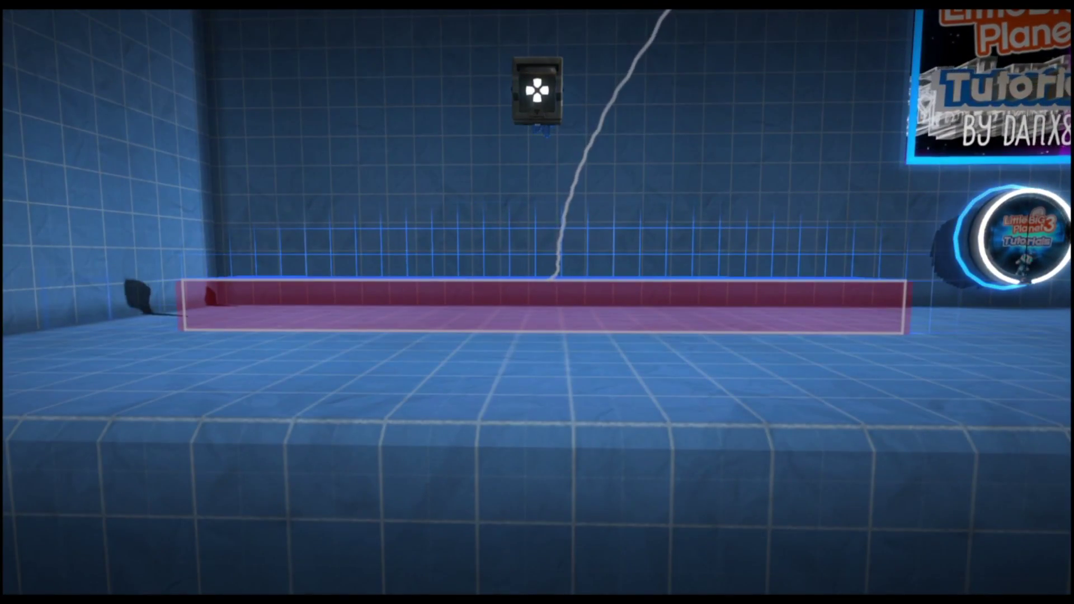
{"action": "left_click", "coordinate": [879, 303]}
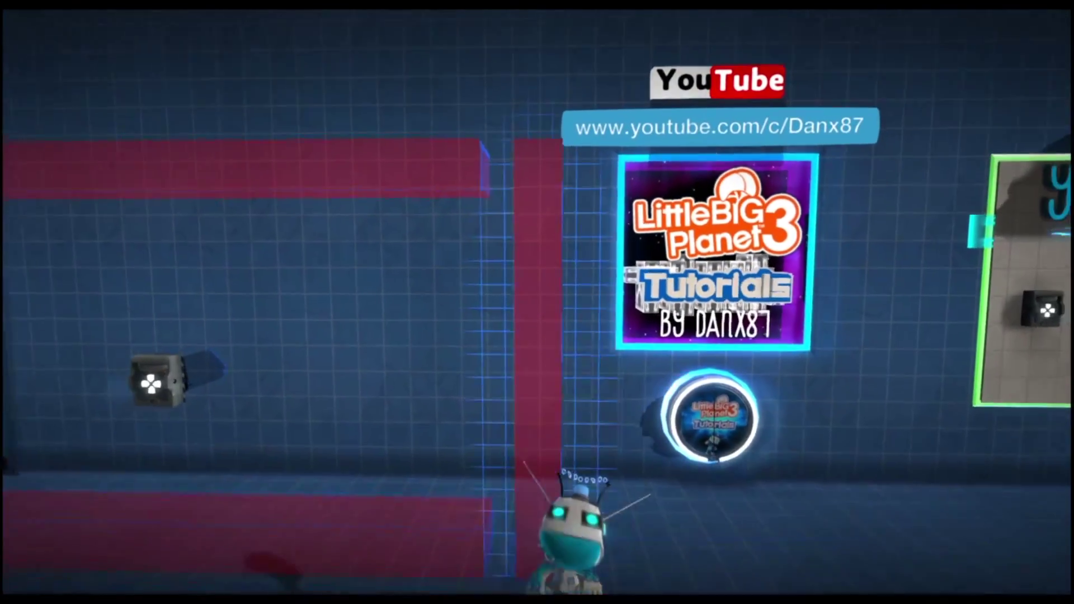
{"action": "left_click_drag", "start_coordinate": [538, 295], "coordinate": [513, 295]}
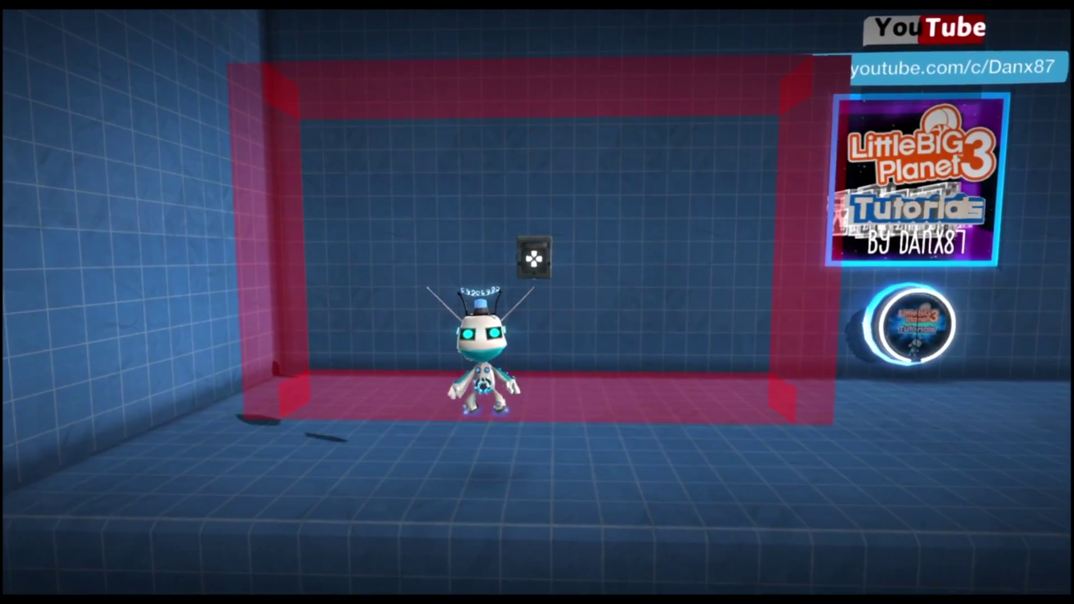
Get a Tag from the gadgets and bring it to the middle of the frame's upper bar.
{"action": "key", "text": "Return"}
{"action": "key", "text": "Return"}
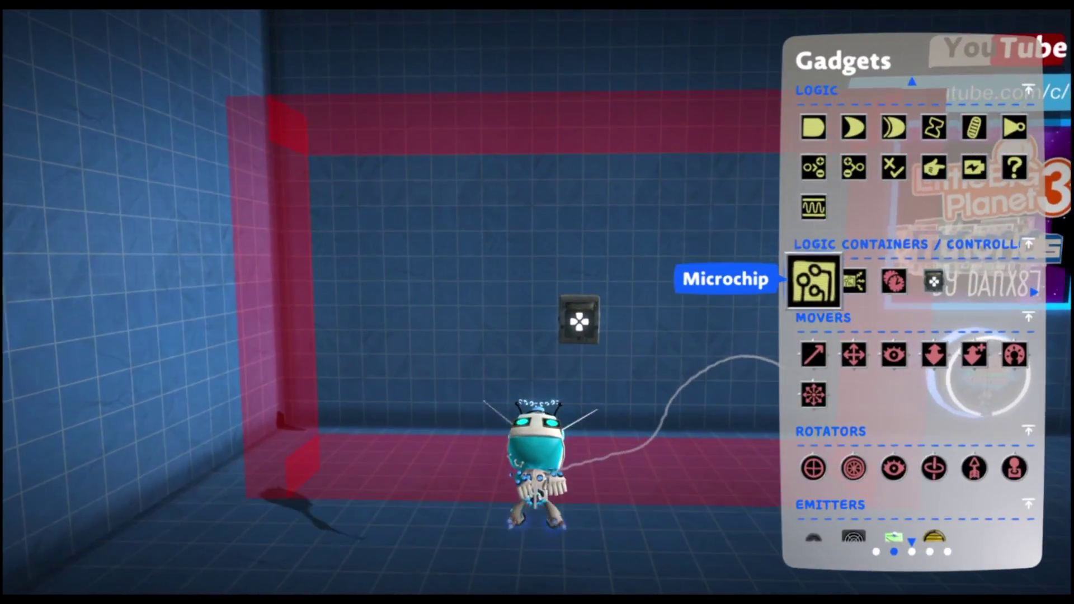
{"action": "key", "text": "Up"}
{"action": "key", "text": "Up"}
{"action": "key", "text": "Up"}
{"action": "key", "text": "Up"}
{"action": "key", "text": "Up"}
{"action": "key", "text": "Return"}
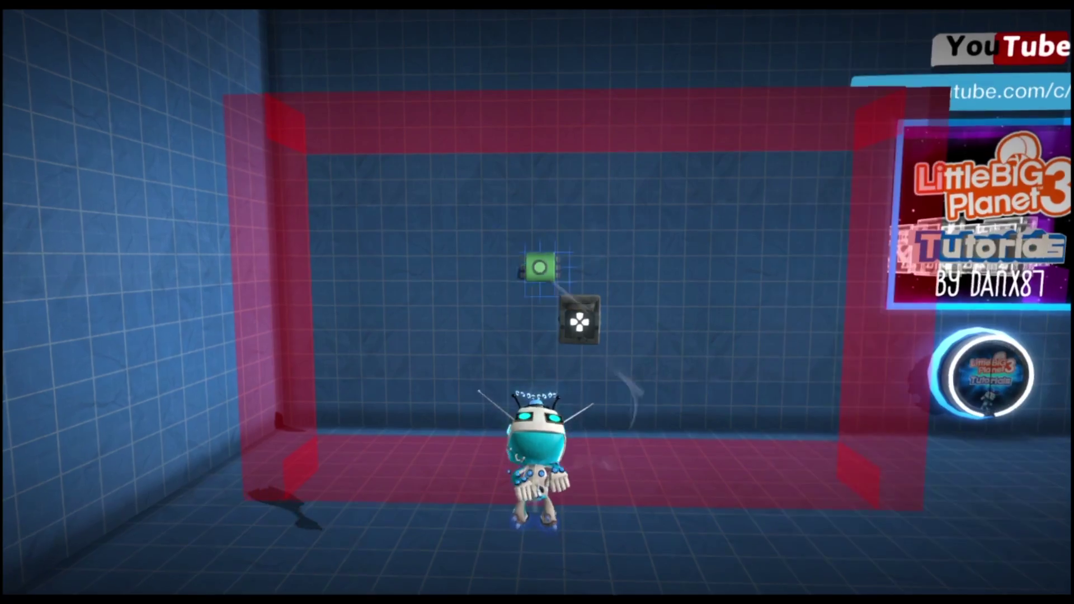
{"action": "key", "text": "Return"}
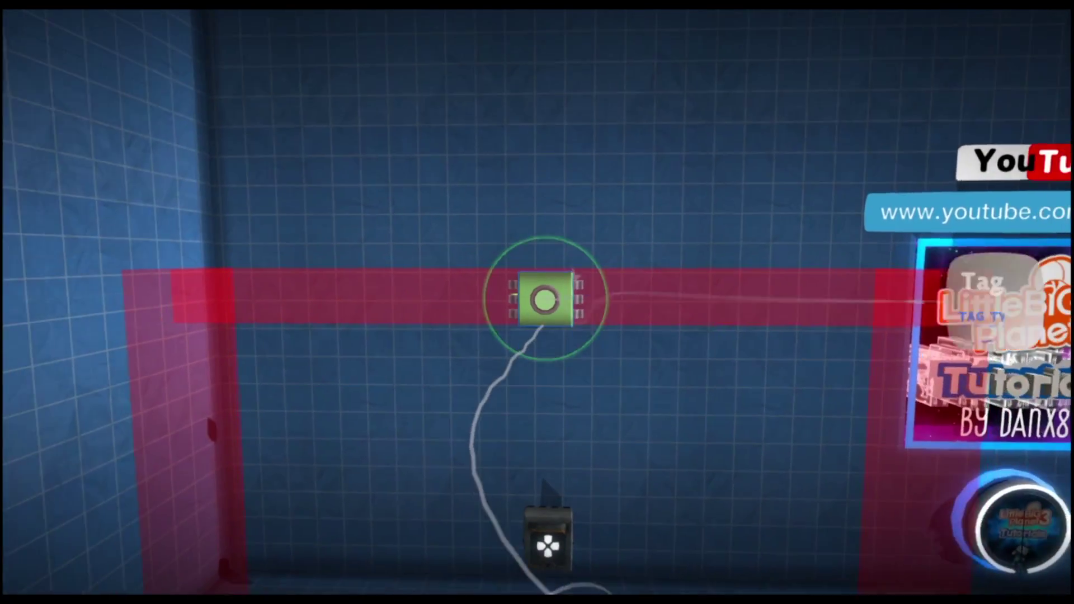
Set the green Tag's label to Up and attach it to the frame's upper bar.
{"action": "key", "text": "r"}
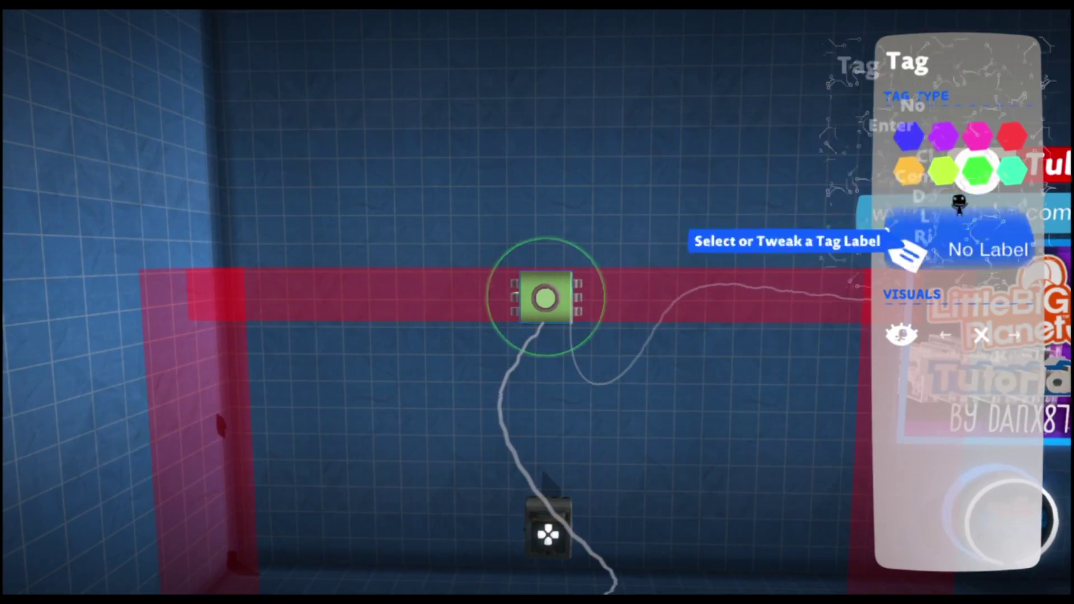
{"action": "key", "text": "Return"}
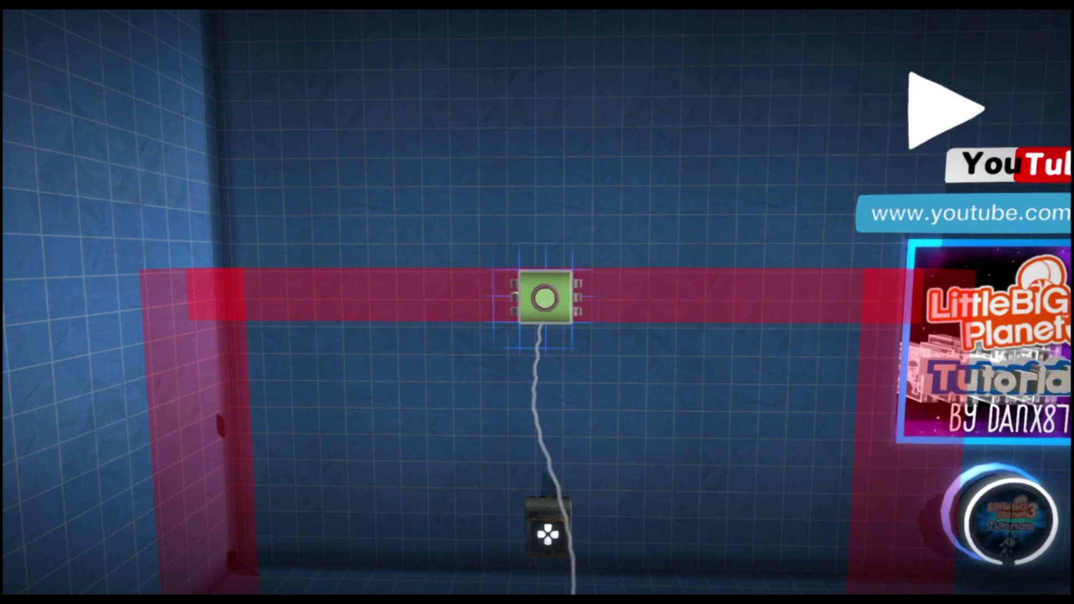
{"action": "key", "text": "Return"}
{"action": "key", "text": "Escape"}
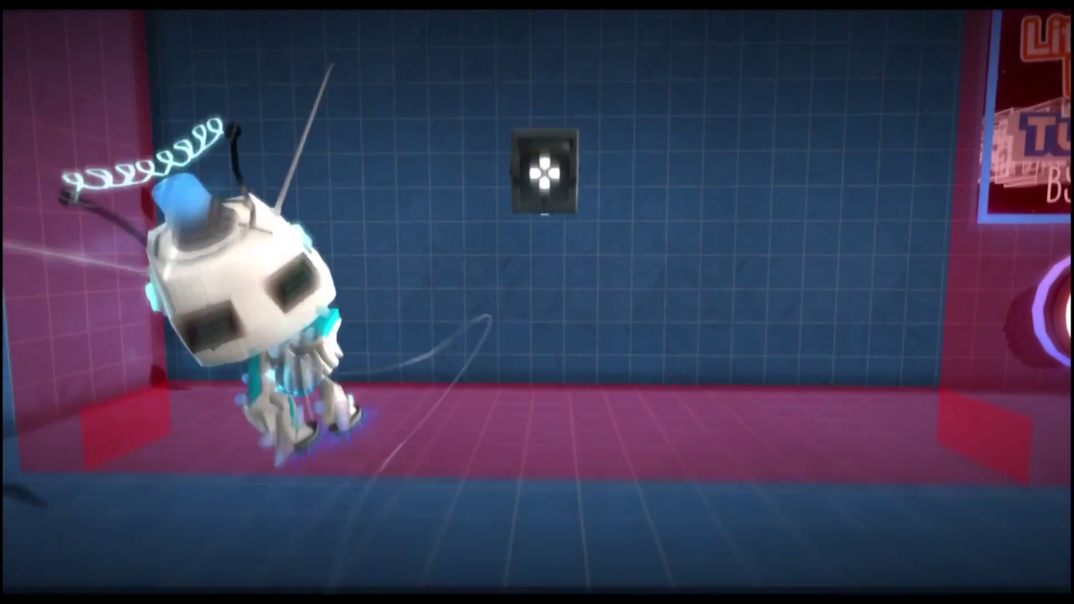
Position another green Tag at the middle of the frame's lower bar and set its label to Down.
{"action": "key", "text": "Return"}
{"action": "key", "text": "r"}
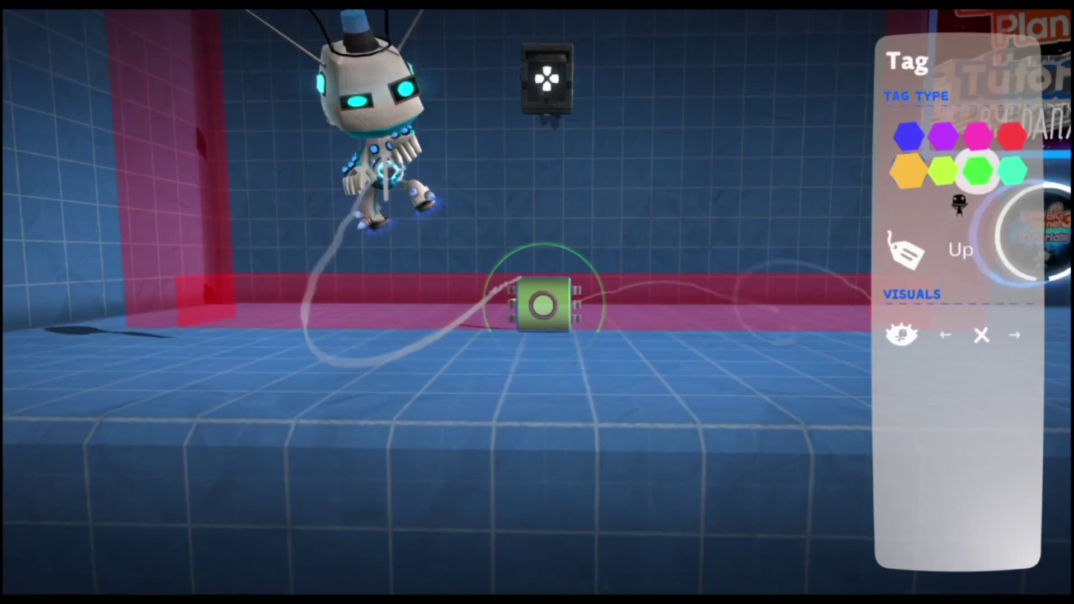
{"action": "key", "text": "Up"}
{"action": "key", "text": "Down"}
{"action": "key", "text": "Return"}
{"action": "key", "text": "Up"}
{"action": "key", "text": "Up"}
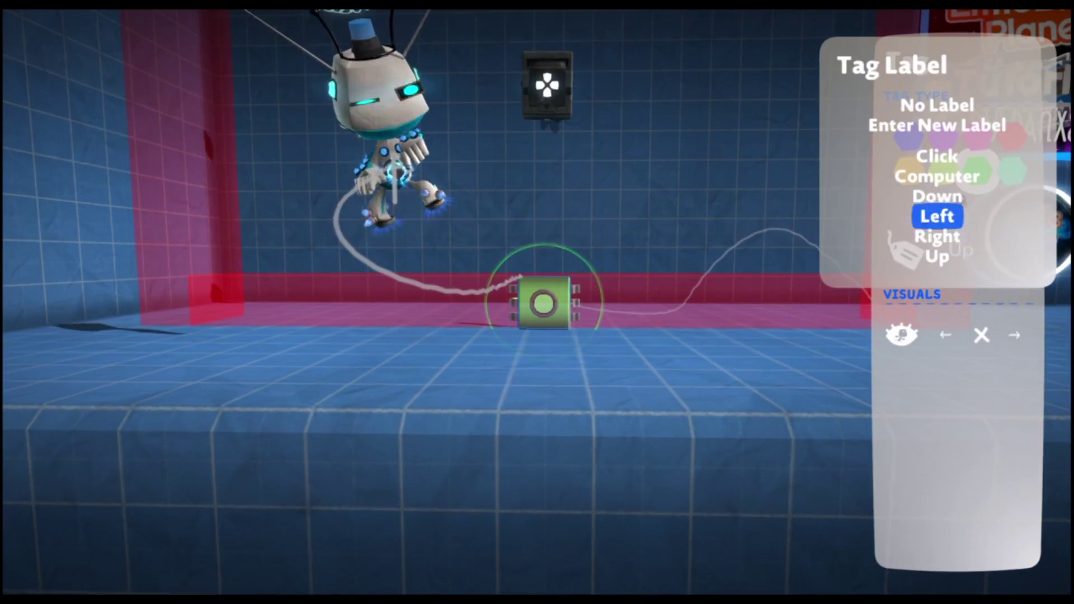
{"action": "key", "text": "Up"}
{"action": "key", "text": "Return"}
{"action": "key", "text": "Escape"}
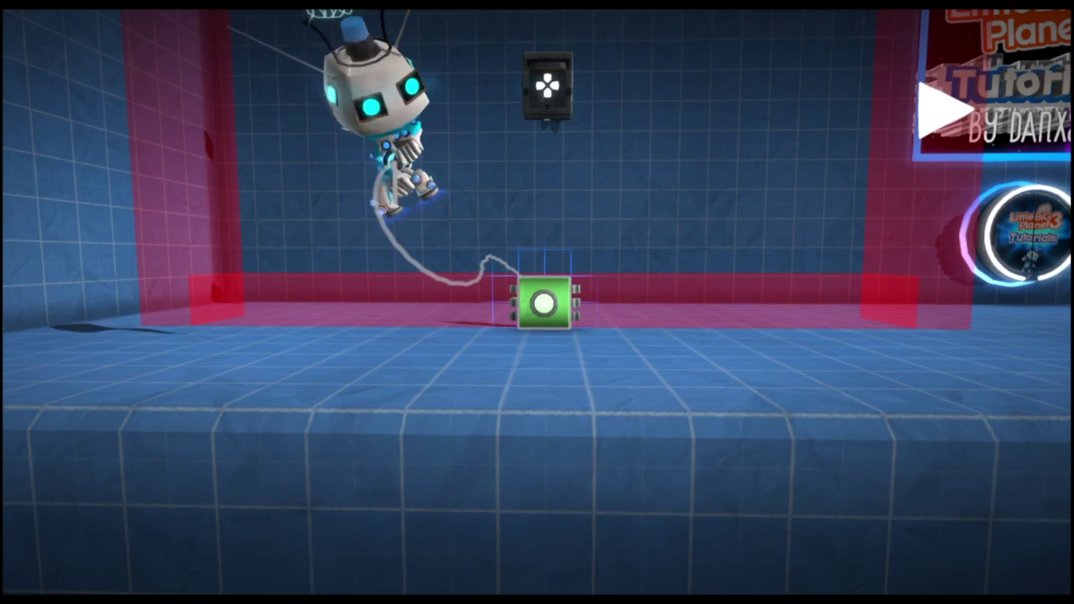
Place another green Tag at the middle of the frame's right-hand bar and set its label to Right.
{"action": "key", "text": "Return"}
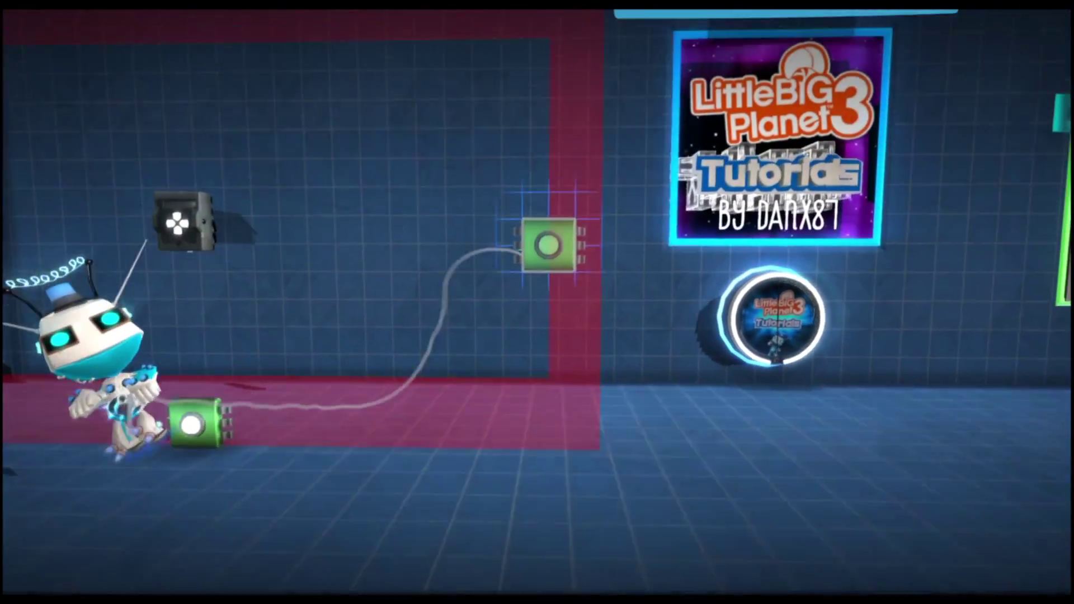
{"action": "key", "text": "Return"}
{"action": "key", "text": "Return"}
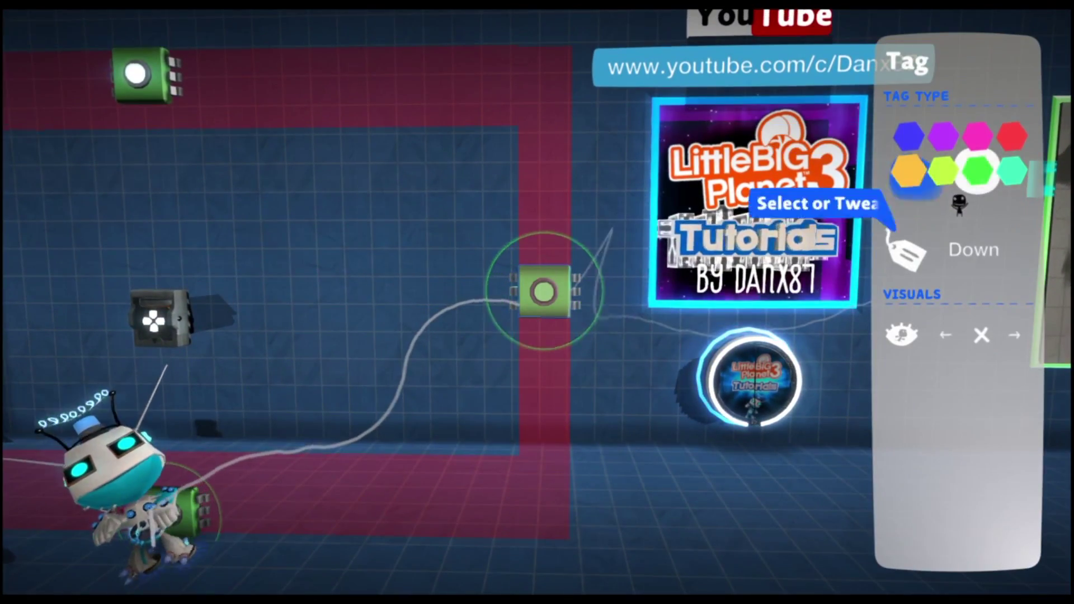
{"action": "key", "text": "Escape"}
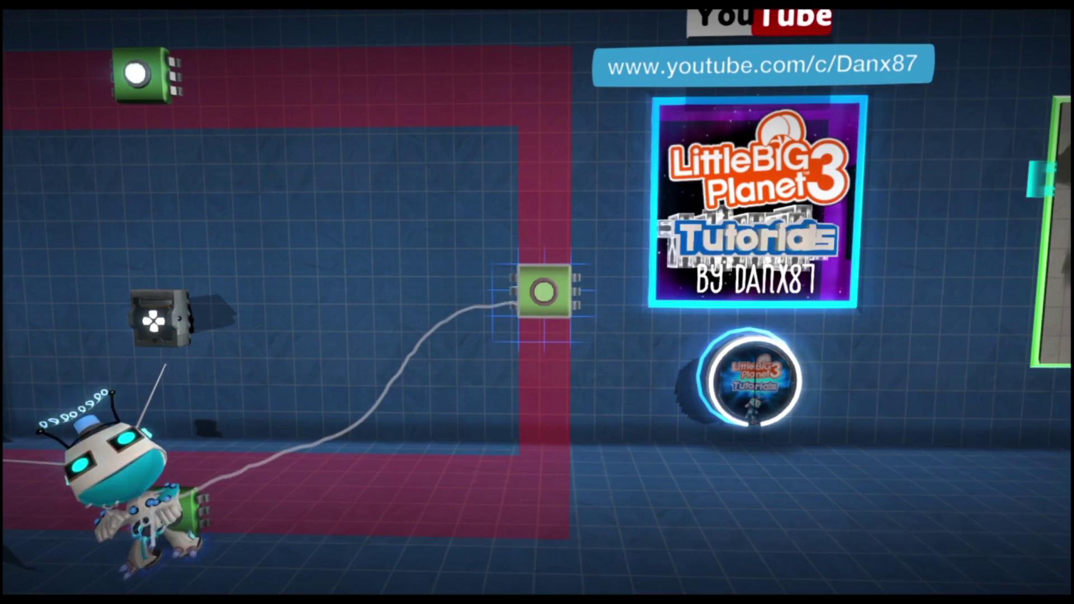
Place a green Tag at the middle of the frame's left-hand bar and set its label to Left.
{"action": "key", "text": "Left"}
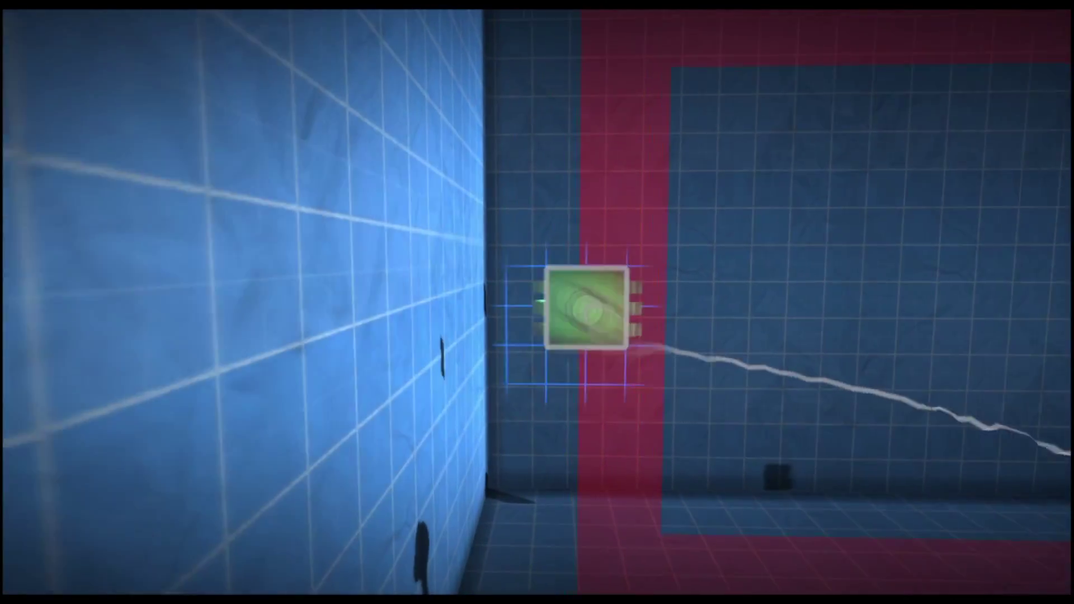
{"action": "key", "text": "Return"}
{"action": "key", "text": "Down"}
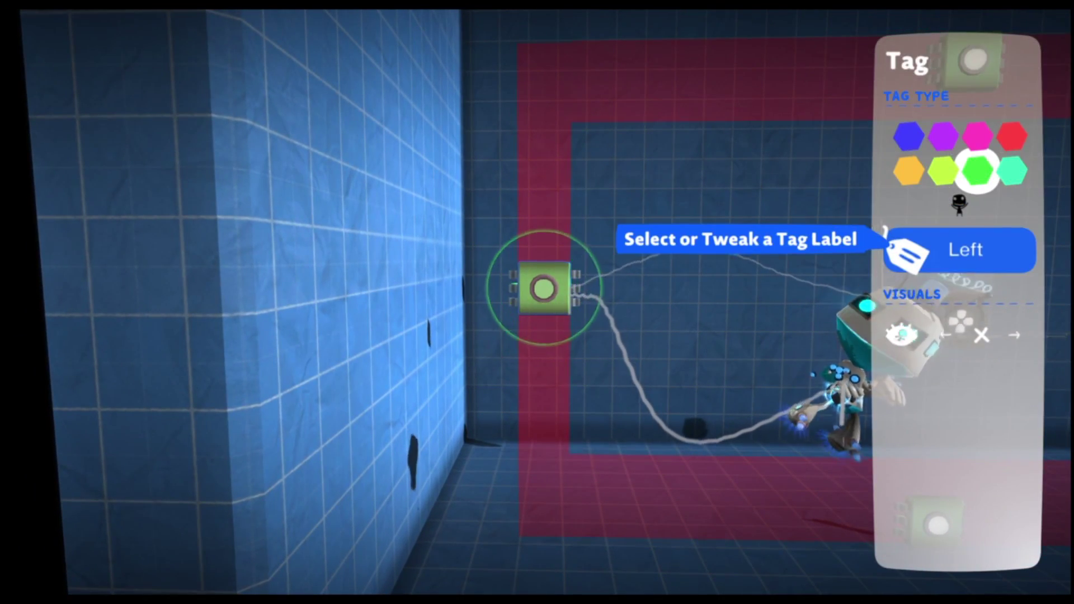
{"action": "key", "text": "Escape"}
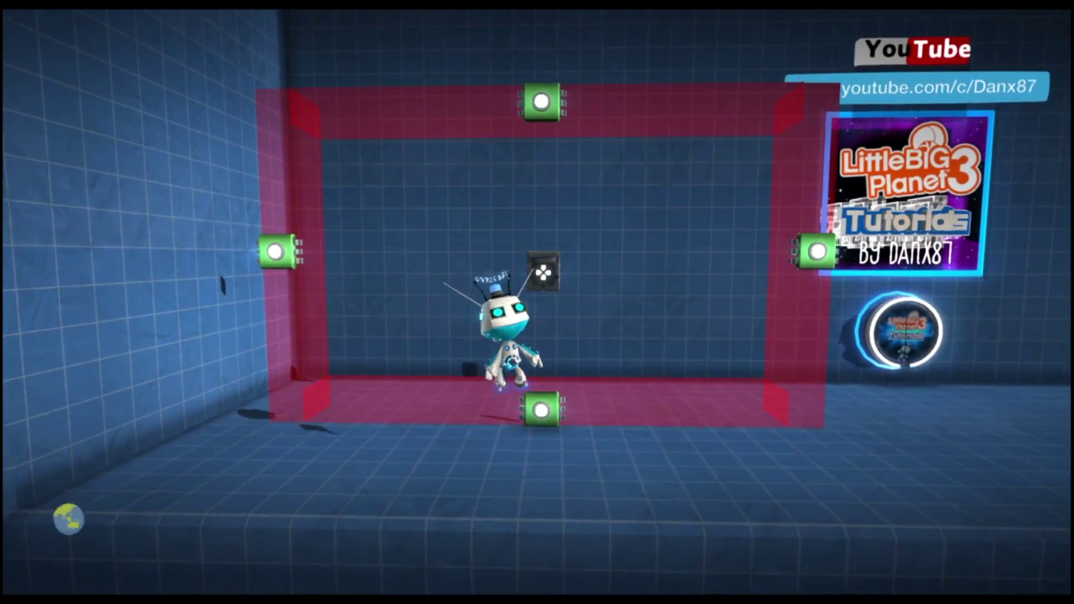
Open the Controlinator's circuit board and place an Impact Sensor on it above the upper splitter.
{"action": "left_click", "coordinate": [540, 293]}
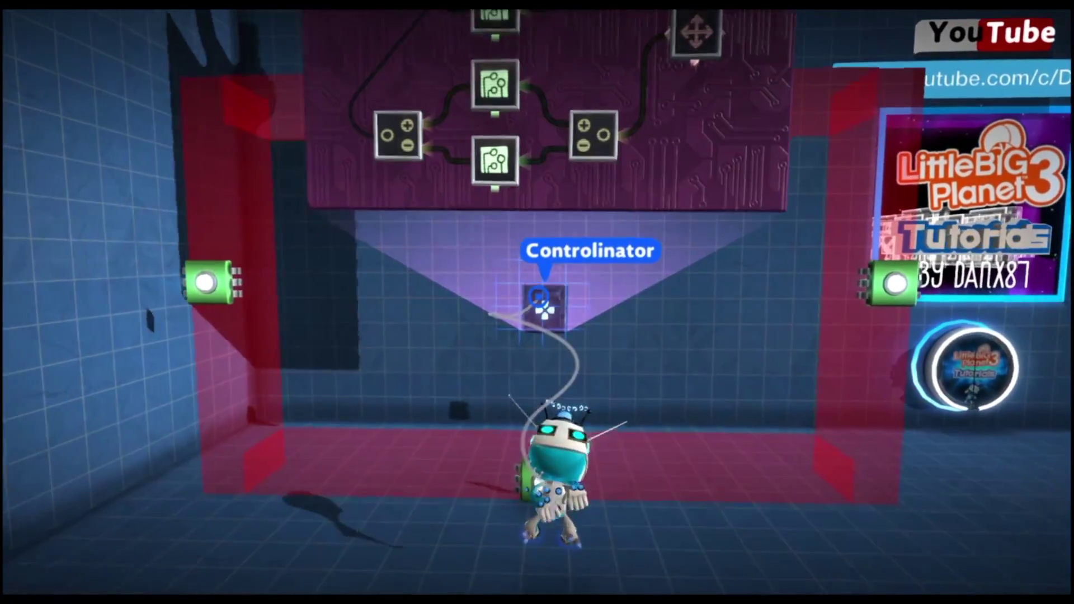
{"action": "key", "text": "space"}
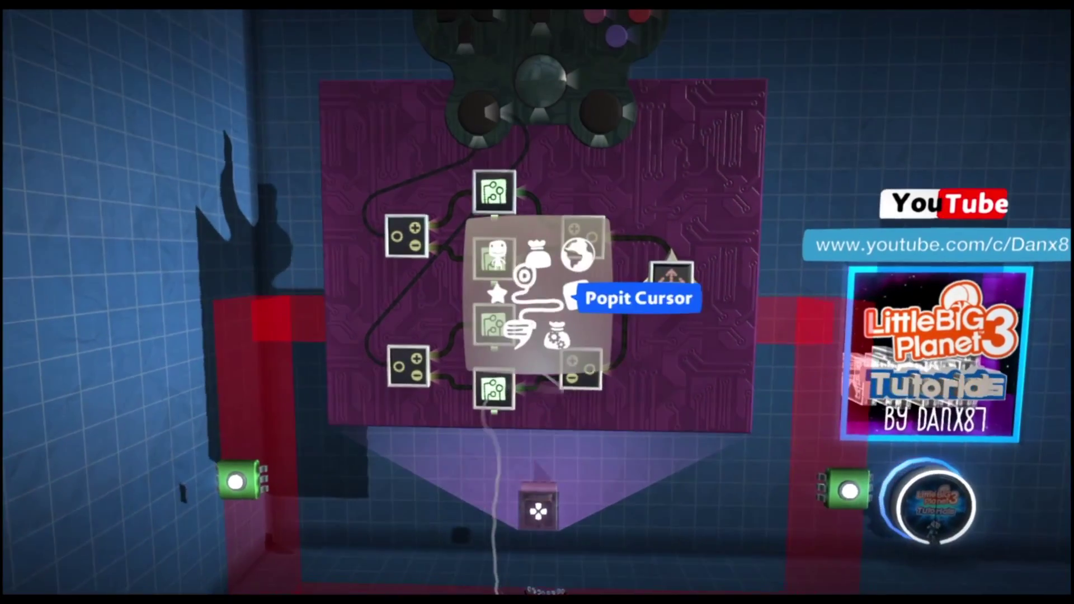
{"action": "left_click", "coordinate": [532, 316]}
{"action": "left_click", "coordinate": [813, 132]}
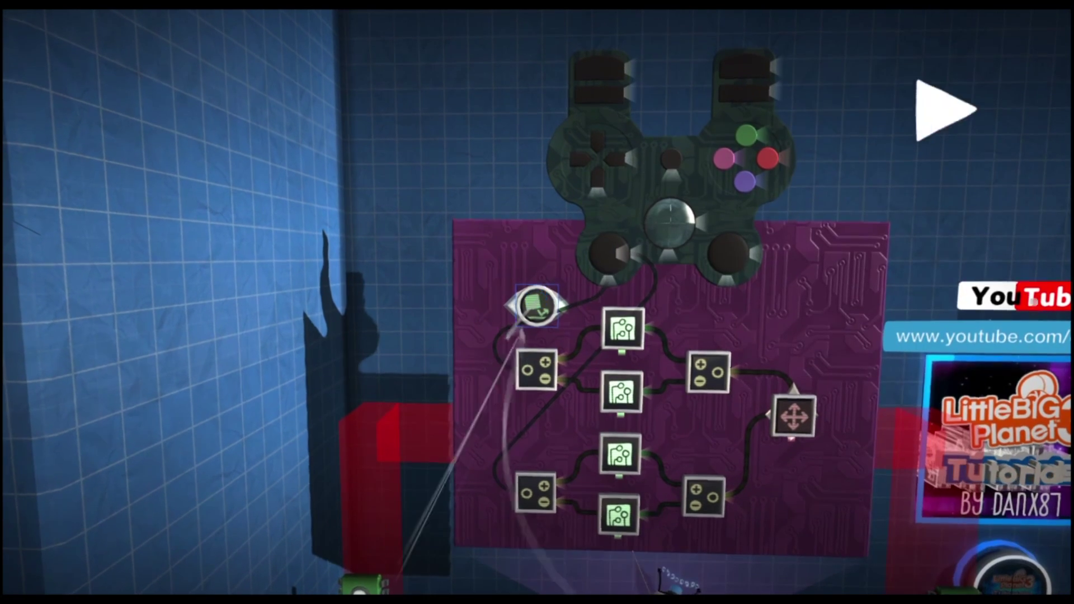
Set the Impact Sensor to include touching and require a green Tag labelled Up, and wire its output to the first Microchip.
{"action": "left_click", "coordinate": [537, 307]}
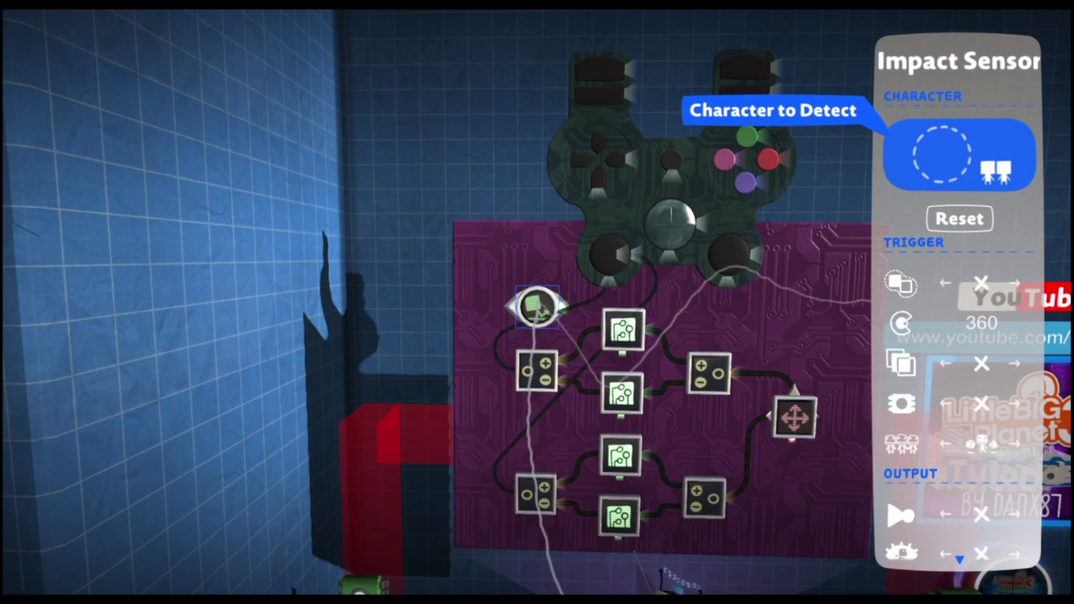
{"action": "key", "text": "Down"}
{"action": "key", "text": "Down"}
{"action": "key", "text": "Down"}
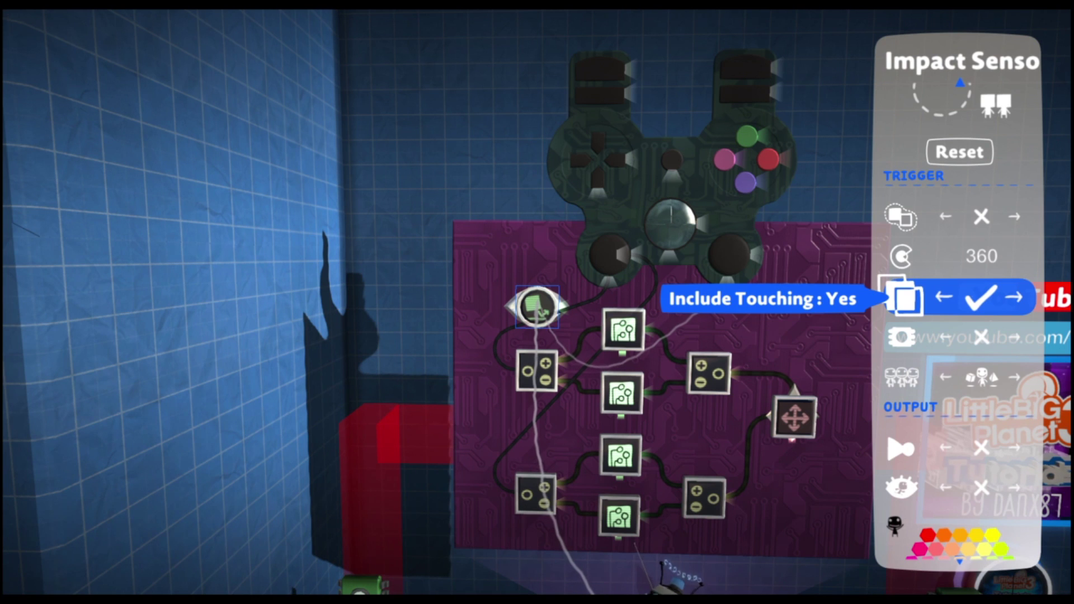
{"action": "key", "text": "Down"}
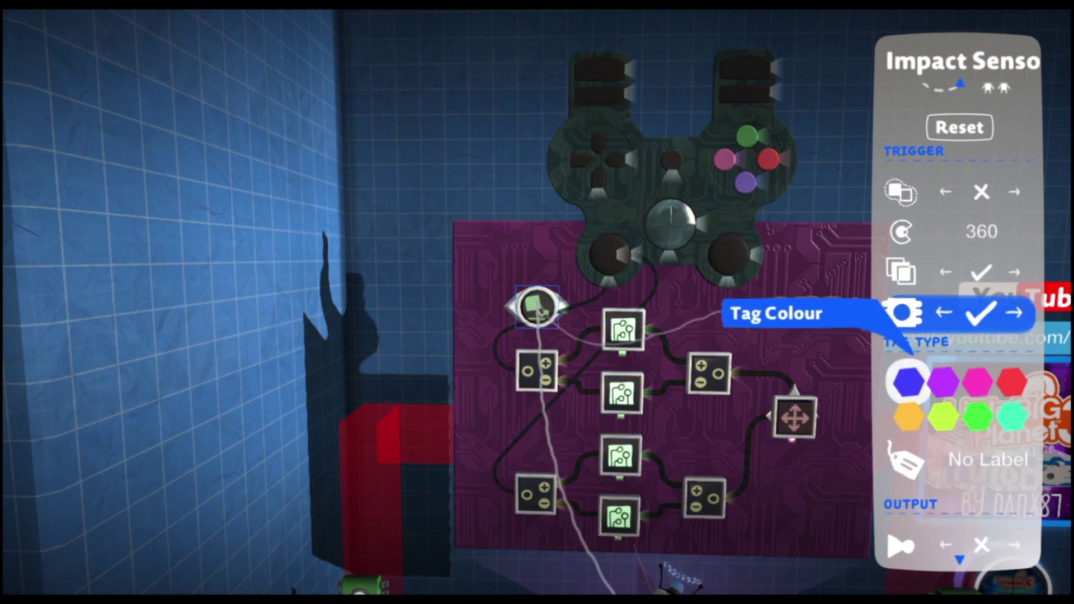
{"action": "key", "text": "Down"}
{"action": "key", "text": "Return"}
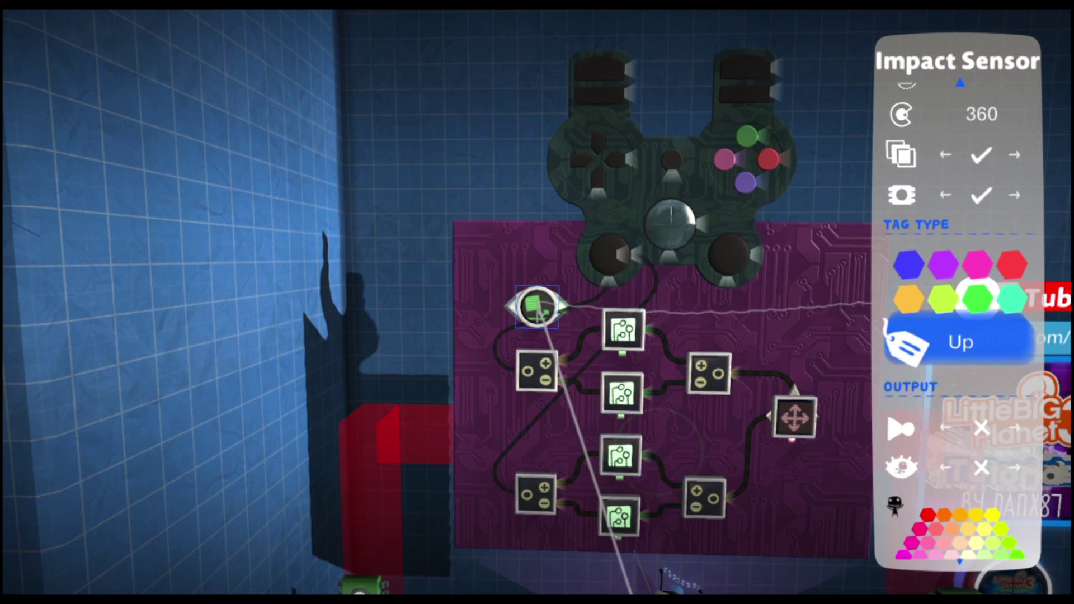
{"action": "key", "text": "Escape"}
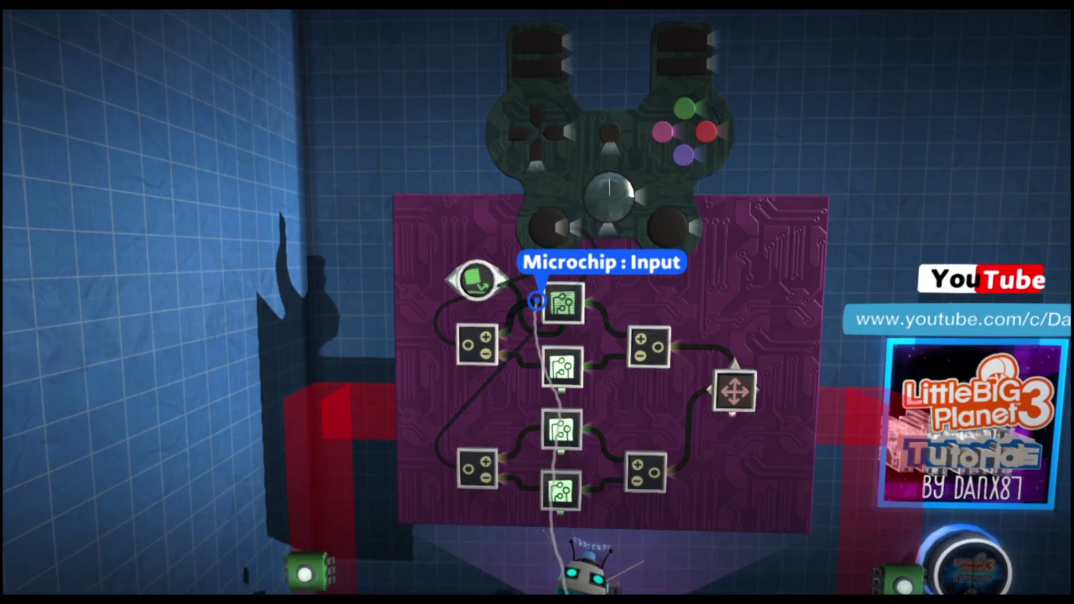
{"action": "key", "text": "Escape"}
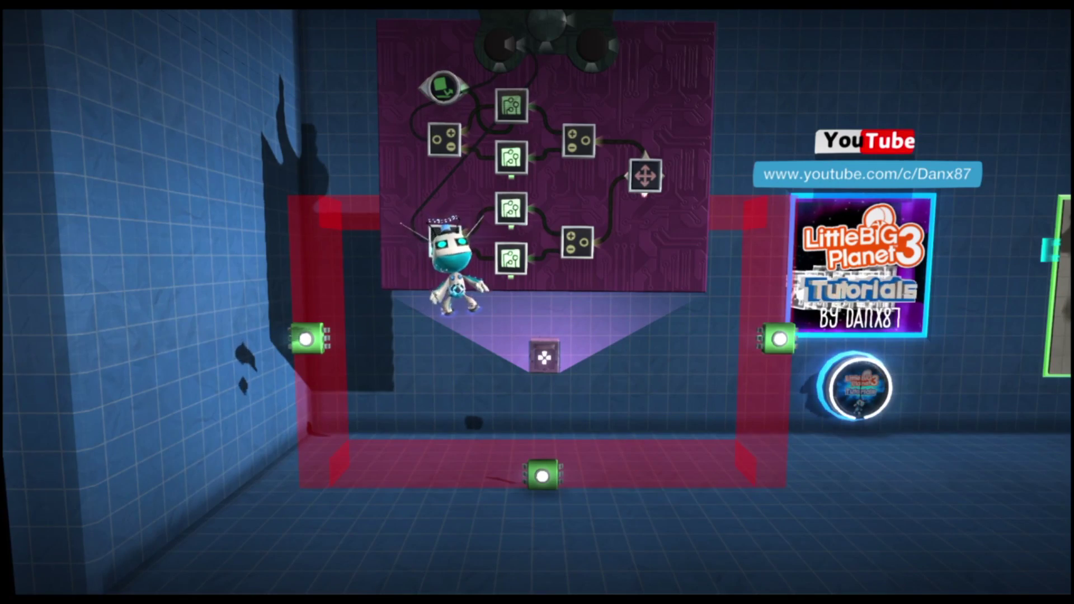
Set the Up Impact Sensor's Invert Output to Yes and close the Controlinator's circuit board.
{"action": "key", "text": "Escape"}
{"action": "key", "text": "Return"}
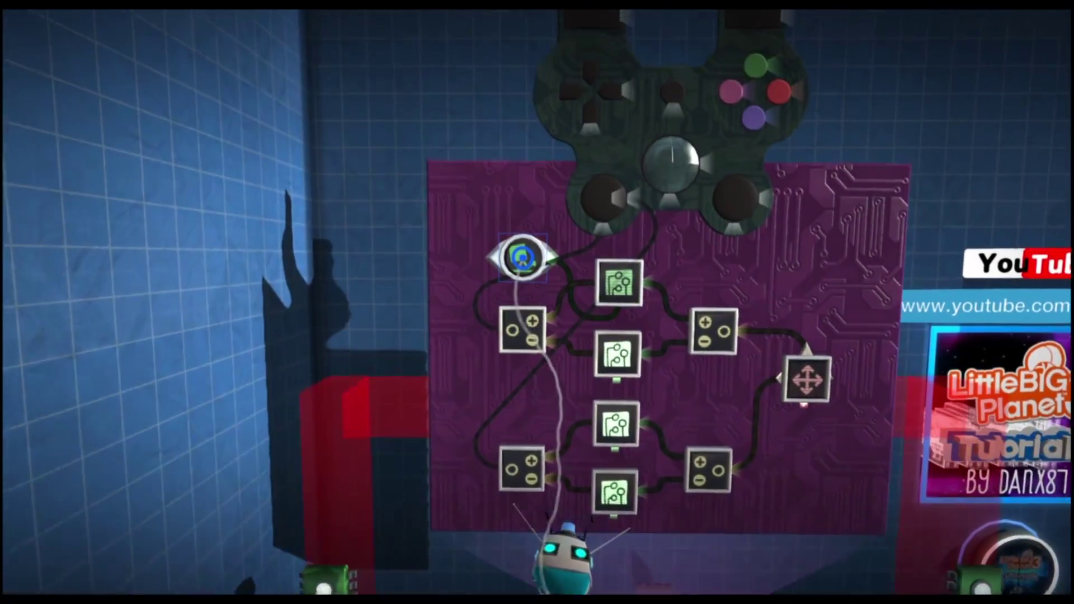
{"action": "left_click", "coordinate": [524, 258]}
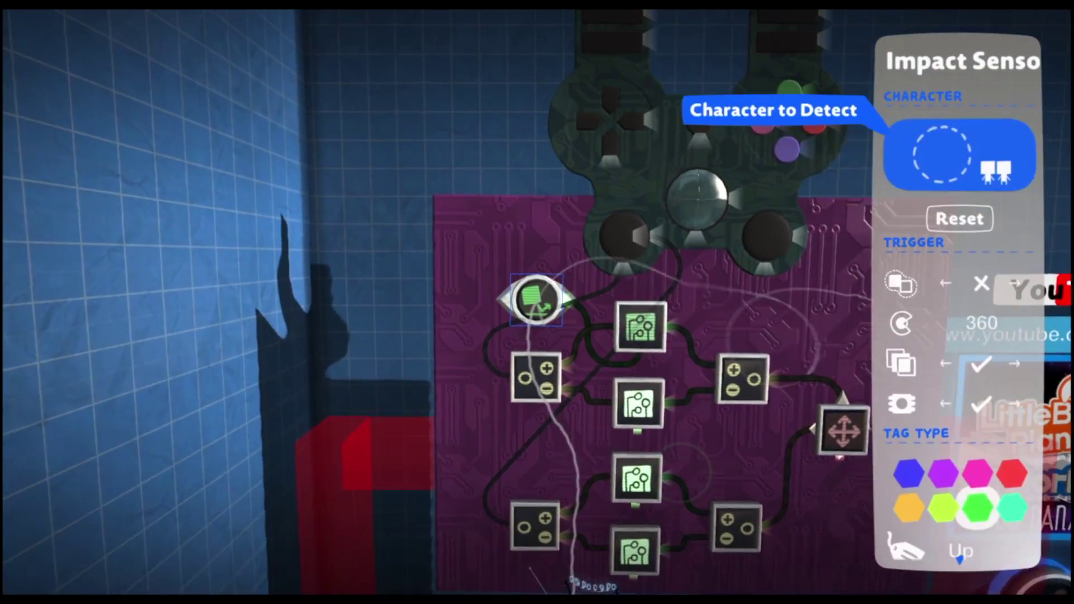
{"action": "key", "text": "Down"}
{"action": "key", "text": "Down"}
{"action": "key", "text": "Down"}
{"action": "key", "text": "Down"}
{"action": "key", "text": "Down"}
{"action": "key", "text": "Down"}
{"action": "key", "text": "Down"}
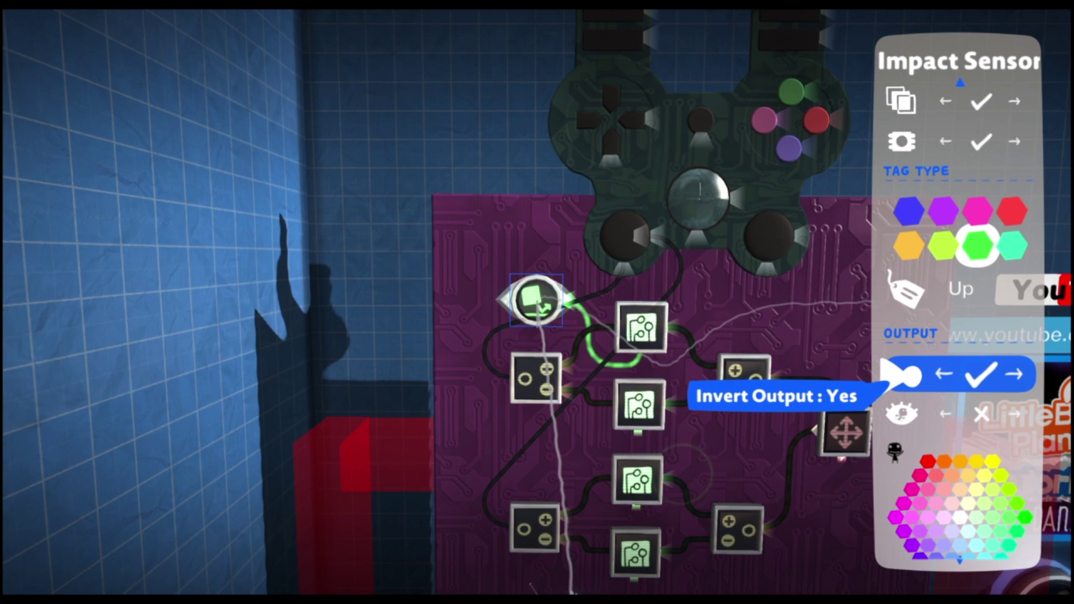
{"action": "key", "text": "Escape"}
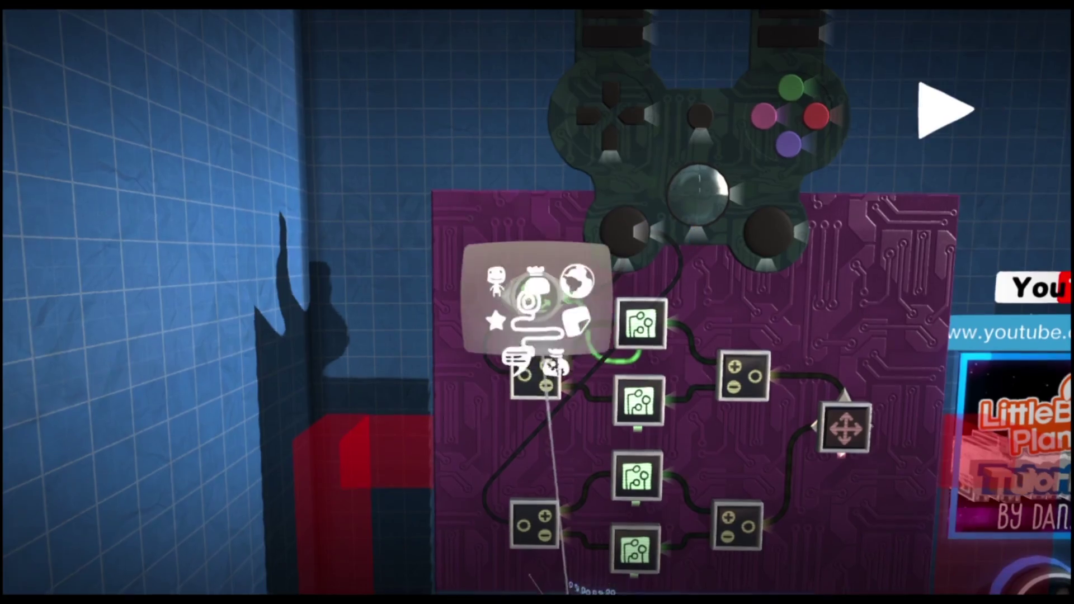
{"action": "key", "text": "Escape"}
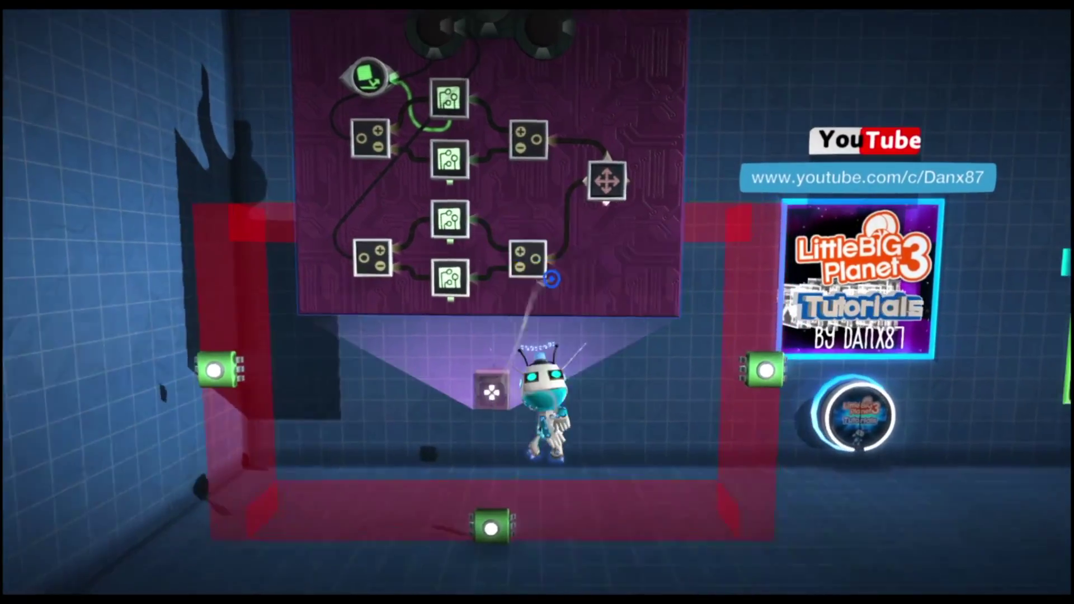
{"action": "key", "text": "Escape"}
{"action": "key", "text": "Escape"}
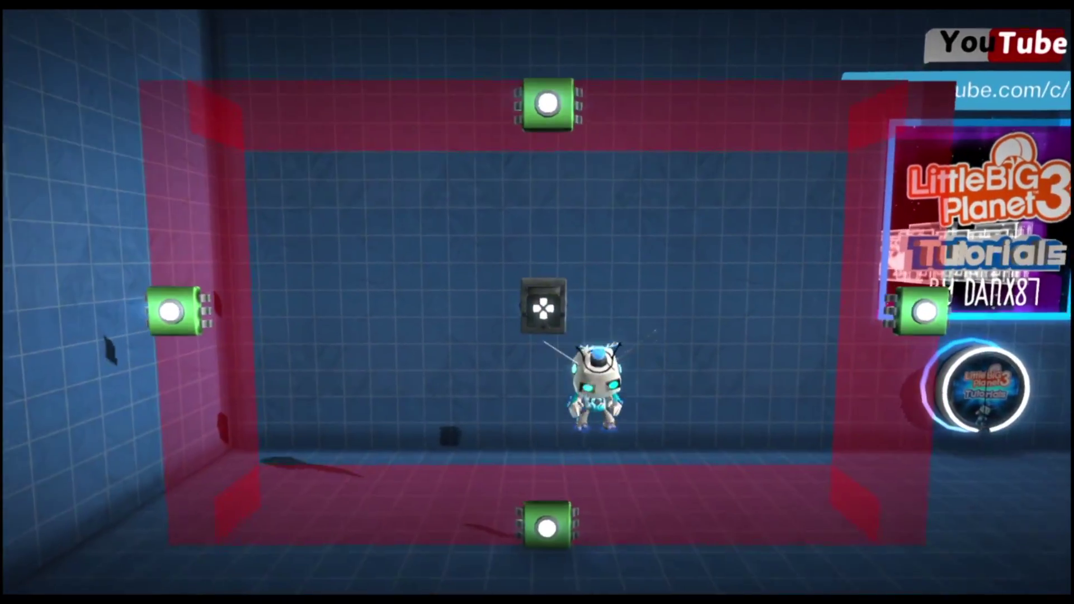
Add inverted Impact Sensor copies for the second and third Microchips, wire the second, and set the third sensor's Tag label to Right.
{"action": "left_click", "coordinate": [527, 305]}
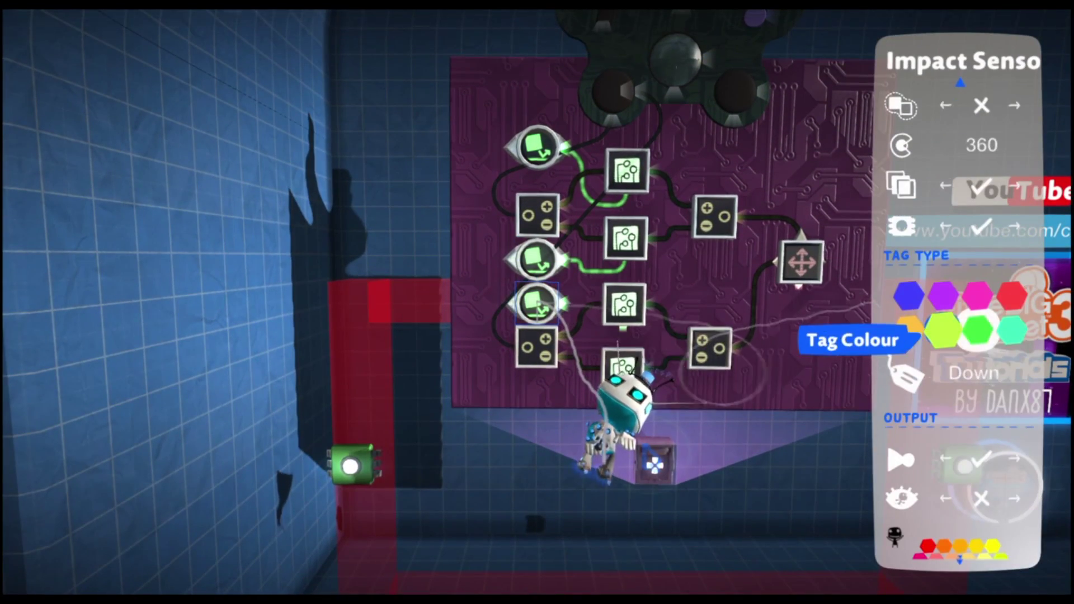
{"action": "key", "text": "Down"}
{"action": "key", "text": "Return"}
{"action": "key", "text": "Down"}
{"action": "key", "text": "Return"}
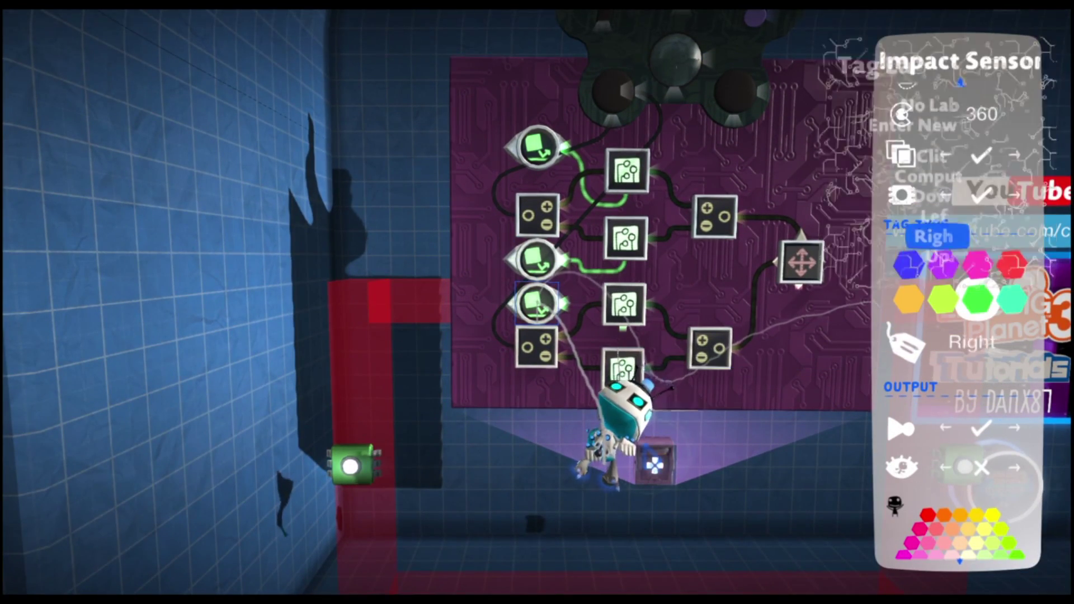
{"action": "key", "text": "Escape"}
Add a fourth Impact Sensor below the lower splitter and wire the third and fourth sensors' outputs to the third and fourth Microchips.
{"action": "left_click_drag", "start_coordinate": [564, 304], "coordinate": [536, 302]}
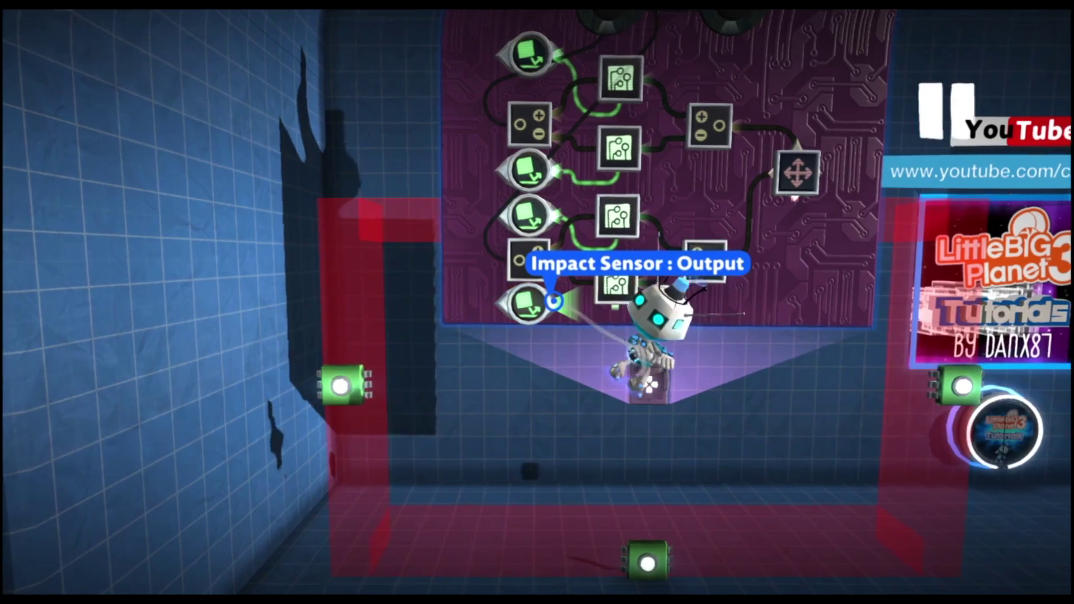
{"action": "left_click", "coordinate": [554, 302]}
{"action": "left_click", "coordinate": [537, 303]}
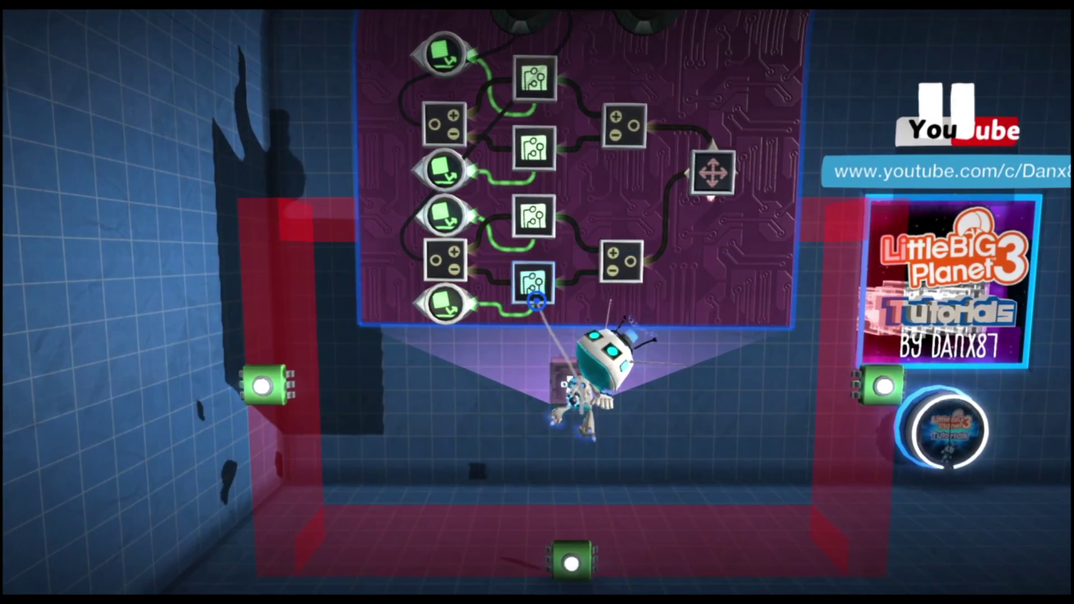